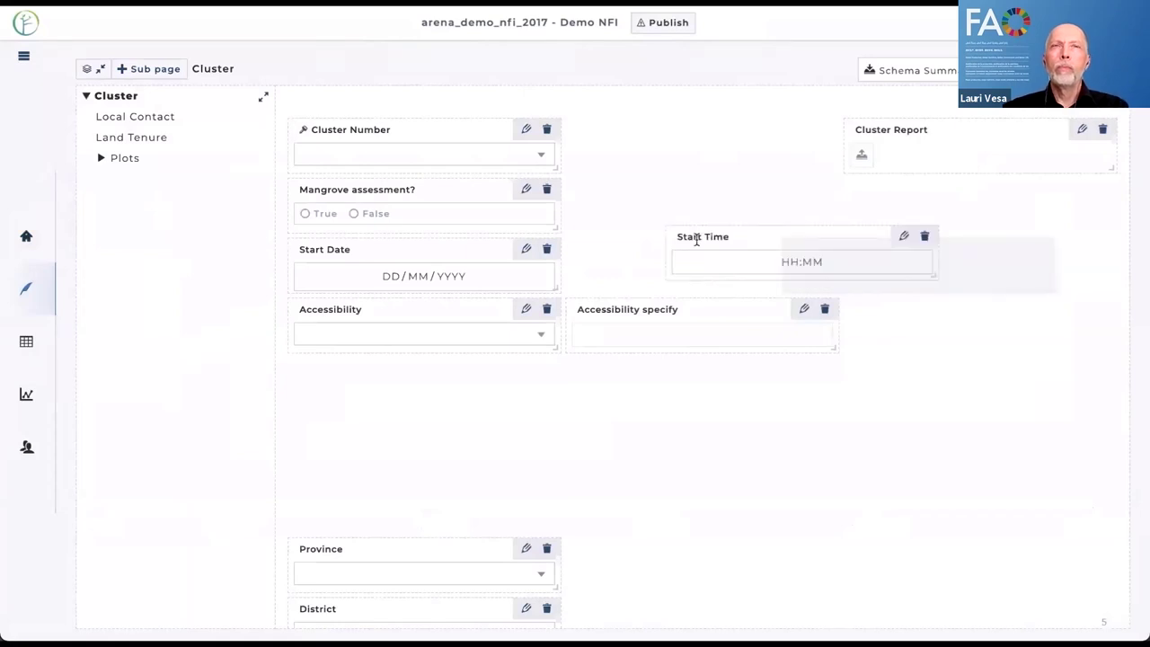
# Move the Province field directly below Accessibility and the District field beside it on the Cluster form
pyautogui.moveTo(395, 567); pyautogui.dragTo(398, 375)
pyautogui.moveTo(386, 608); pyautogui.dragTo(674, 356)
pyautogui.moveTo(558, 411)
pyautogui.mouseDown()
pyautogui.moveTo(554, 523)
pyautogui.moveTo(556, 423)
pyautogui.mouseUp()
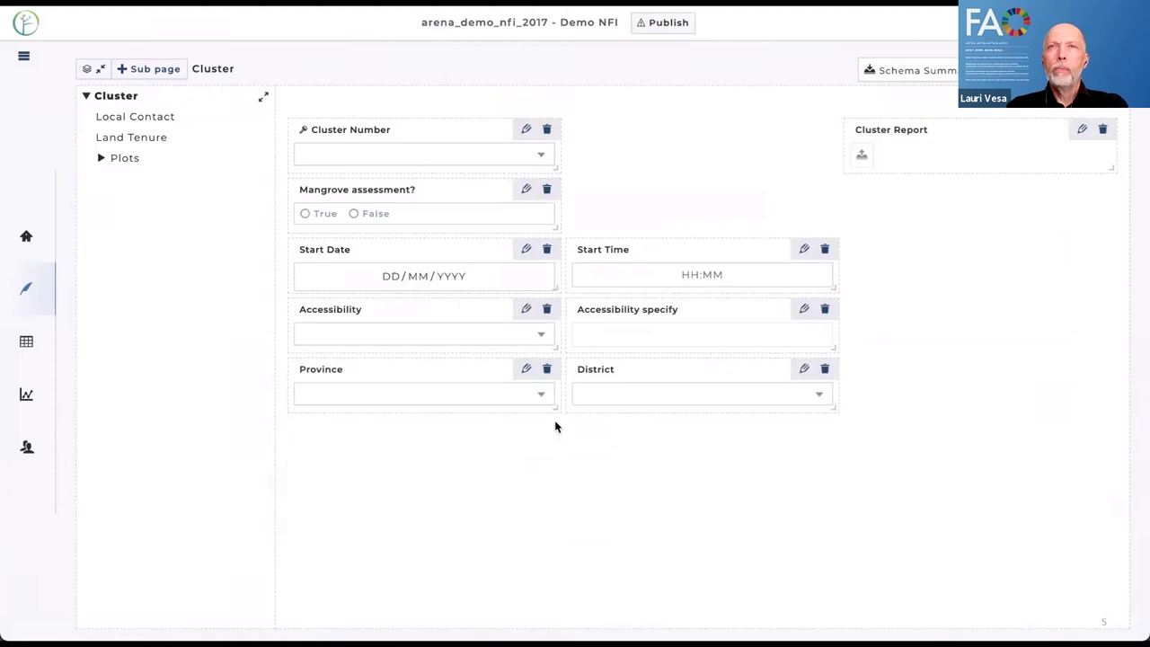
# Expand the full page tree and view the Local Contact and Land Tenure pages
pyautogui.click(263, 99)
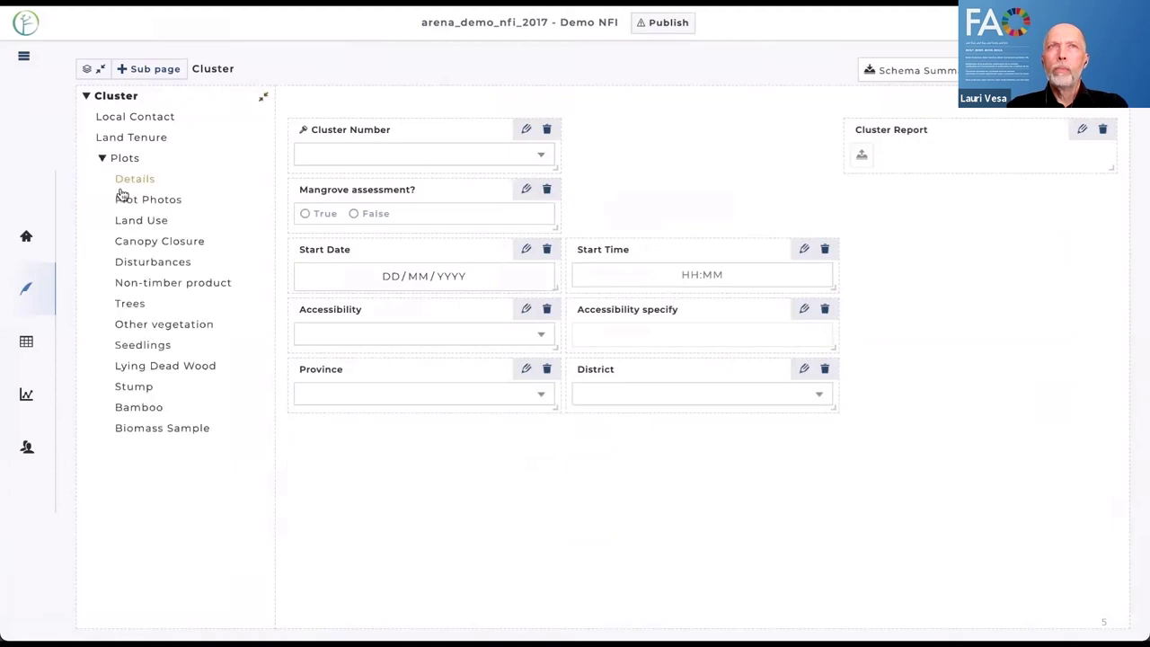
pyautogui.click(129, 119)
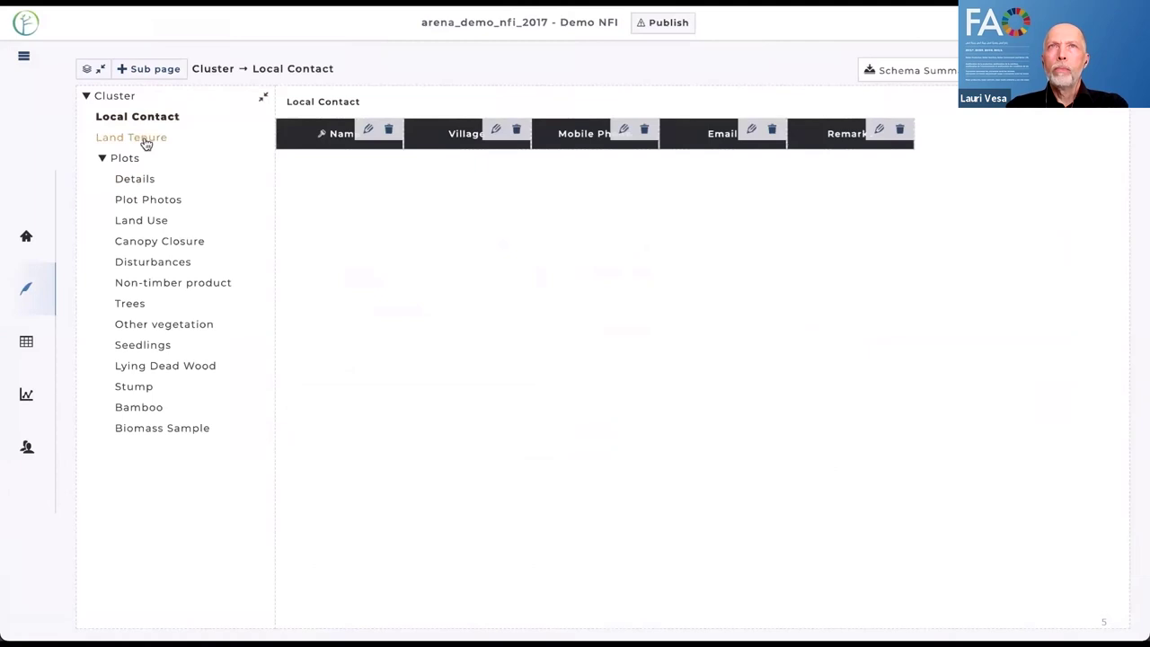
pyautogui.click(143, 139)
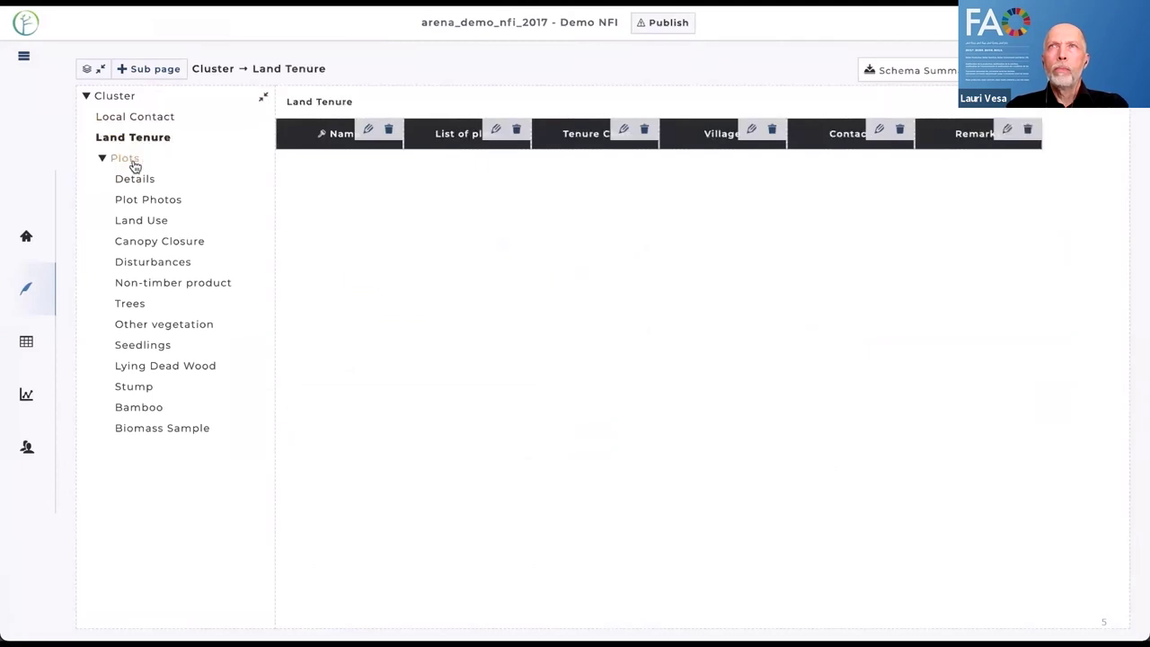
# Open the Plots page and move the NTFP Recorded? field directly below Accessibility
pyautogui.click(130, 162)
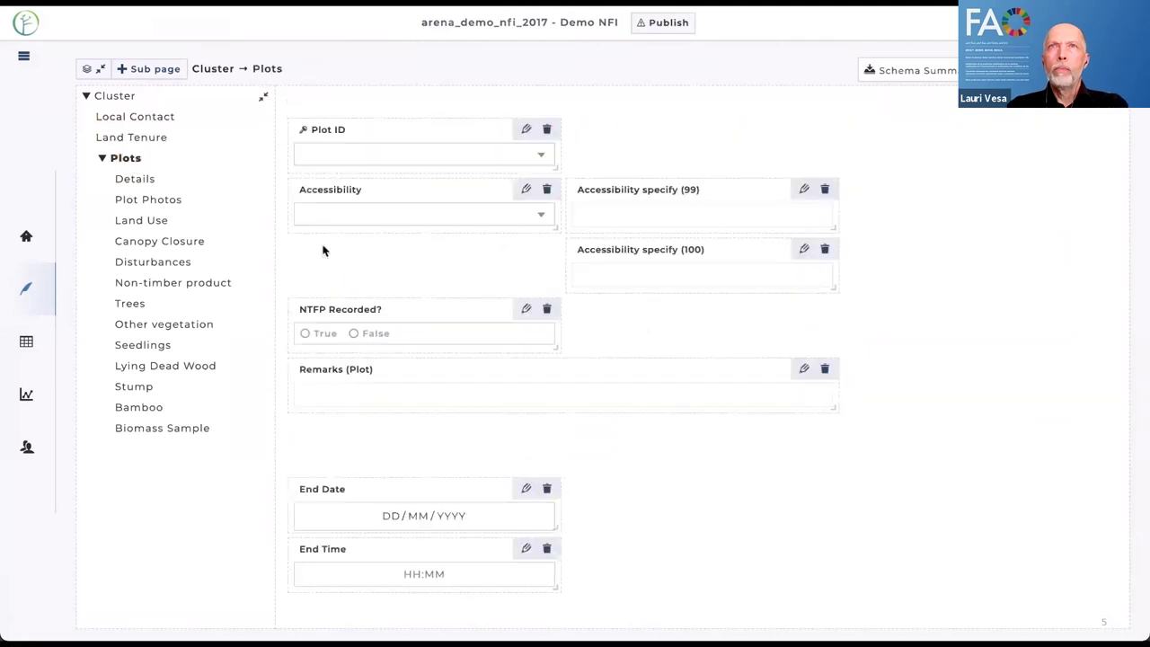
pyautogui.moveTo(323, 309); pyautogui.dragTo(323, 249)
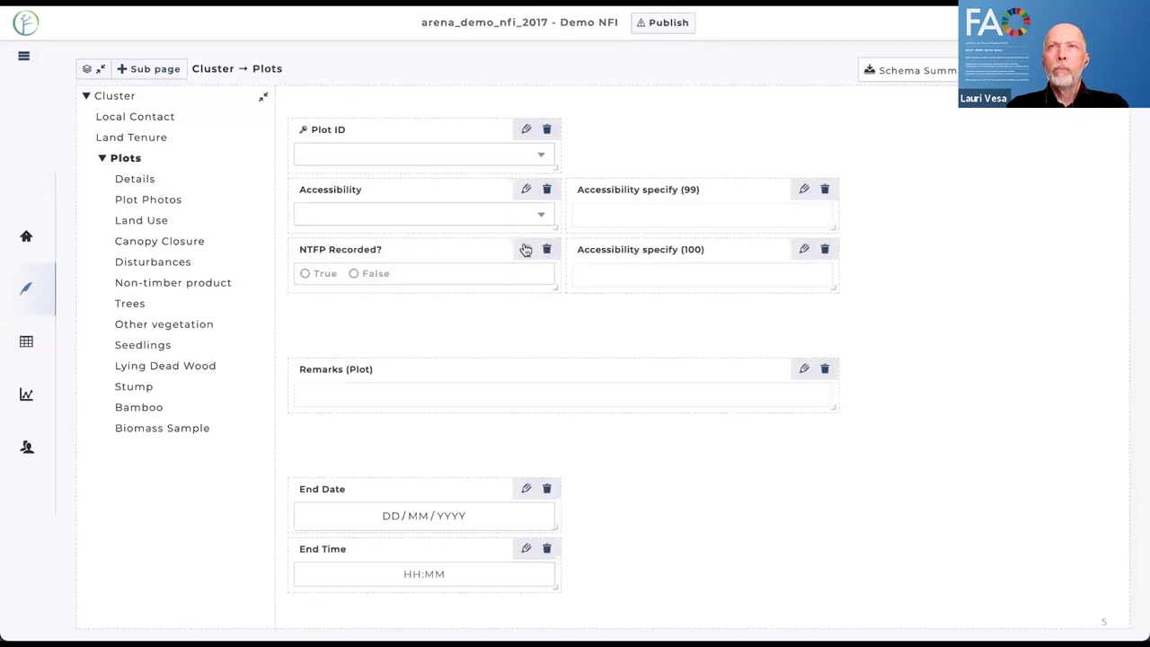
# Review the advanced settings and validation rules of the NTFP Recorded? field
pyautogui.click(526, 249)
pyautogui.click(585, 122)
pyautogui.click(290, 160)
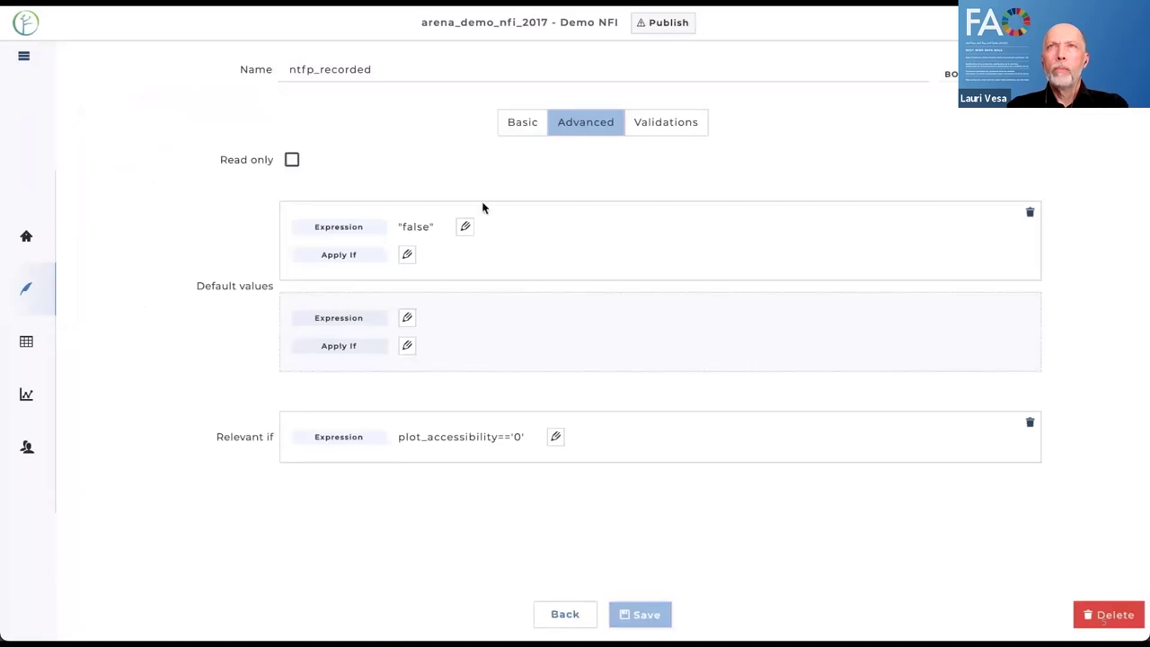
pyautogui.click(650, 123)
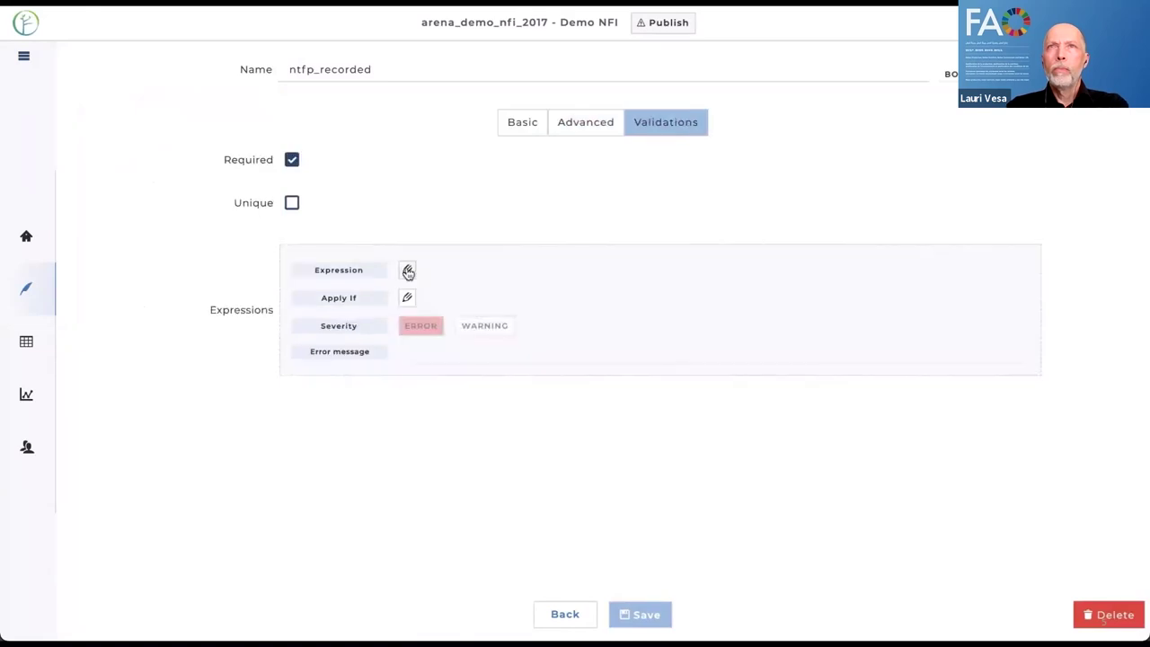
# Build the validation expression locals_number > 3 for NTFP Recorded?, discard it unapplied, and return to the Plots form
pyautogui.click(408, 271)
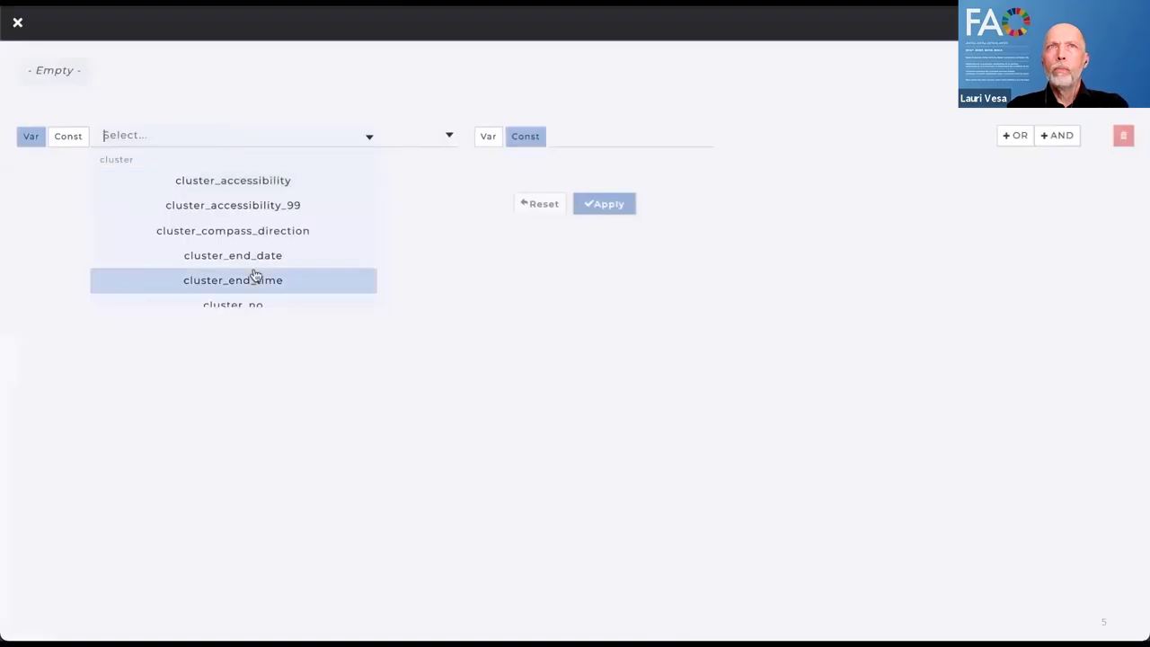
pyautogui.scroll(-2, 256, 297)
pyautogui.scroll(-3, 257, 296)
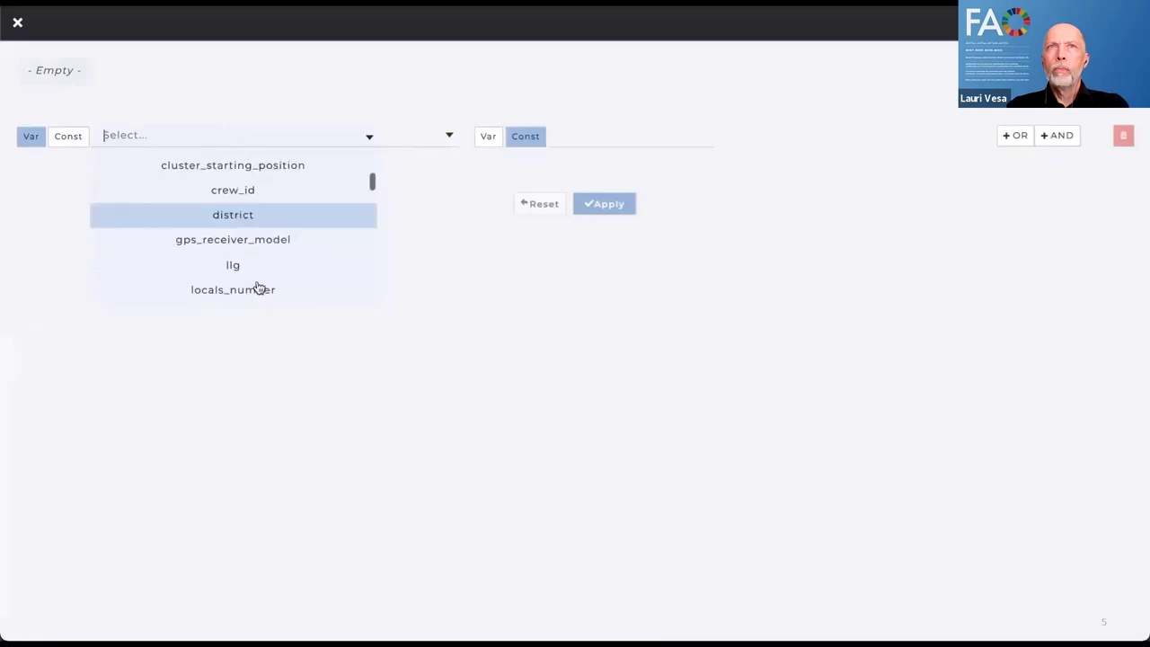
pyautogui.scroll(-1, 258, 288)
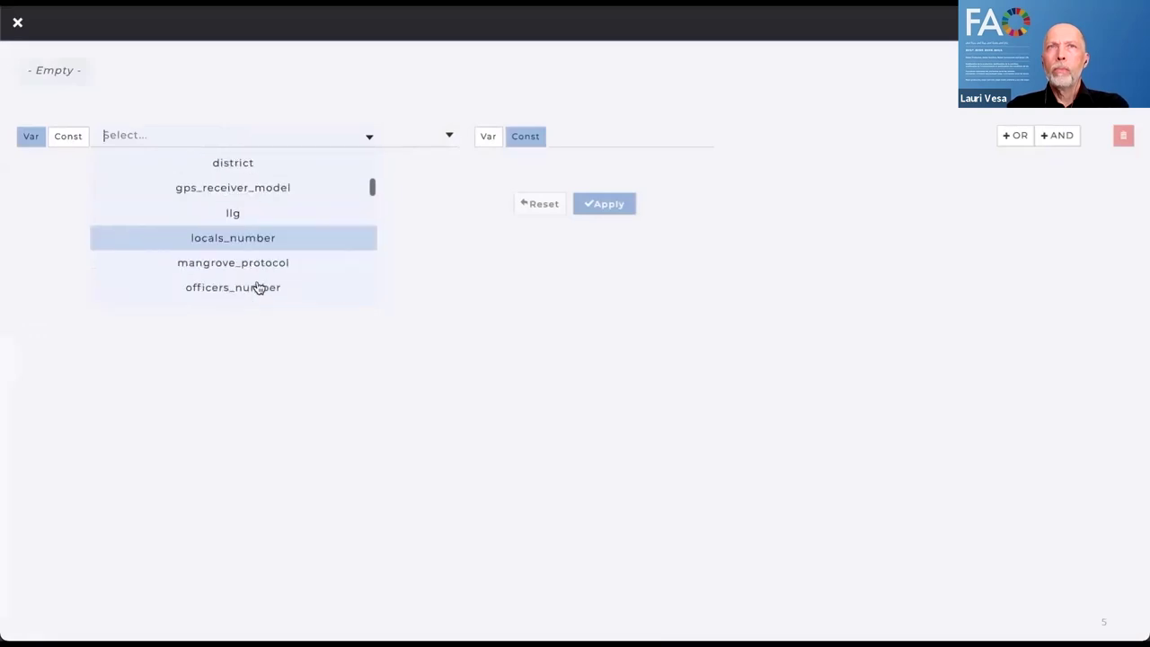
pyautogui.click(270, 237)
pyautogui.write('>')
pyautogui.press('Tab')
pyautogui.write('3')
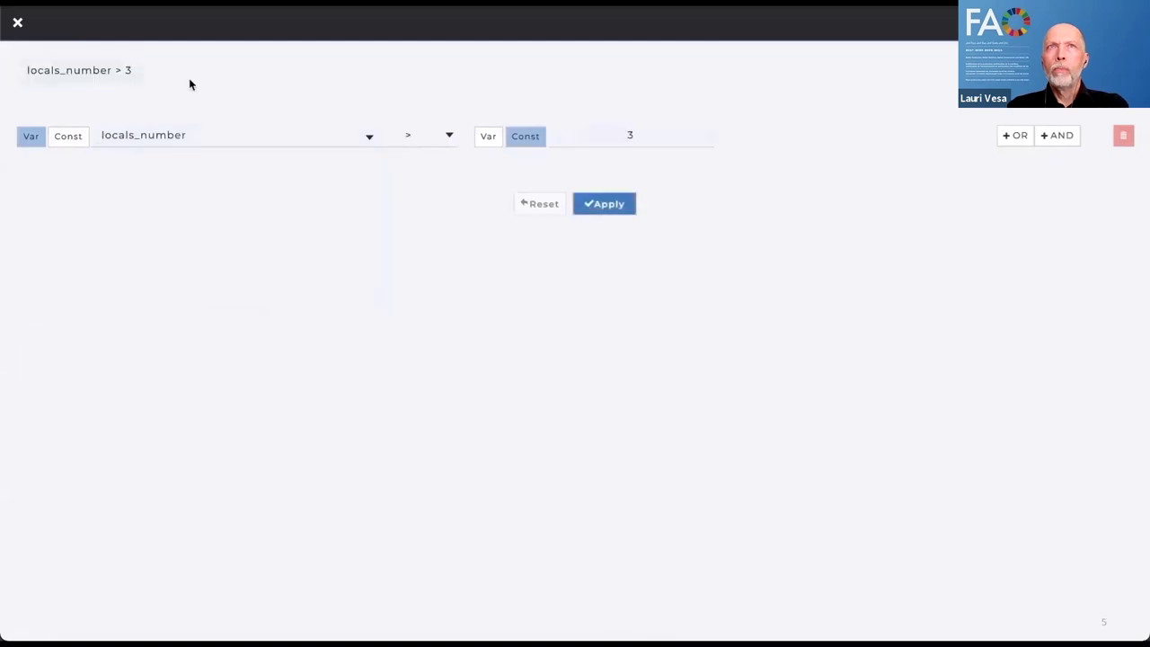
pyautogui.click(18, 24)
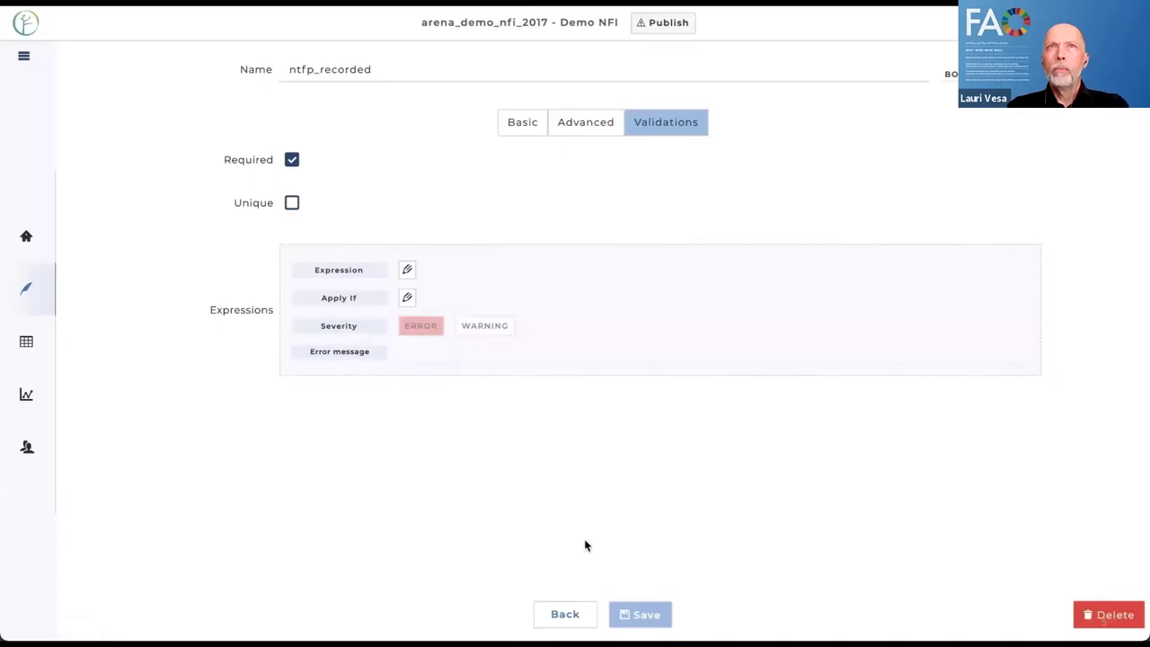
pyautogui.click(568, 615)
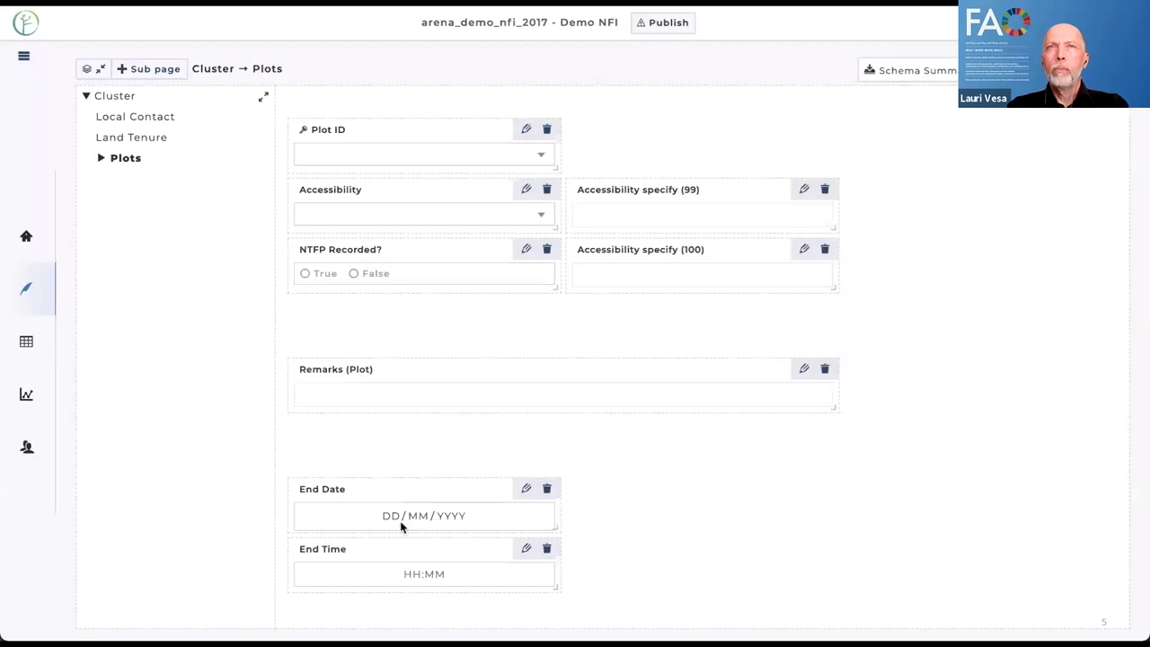
# Move End Date directly below NTFP Recorded? and place End Time beside it on the Plots form
pyautogui.moveTo(400, 520); pyautogui.dragTo(396, 320)
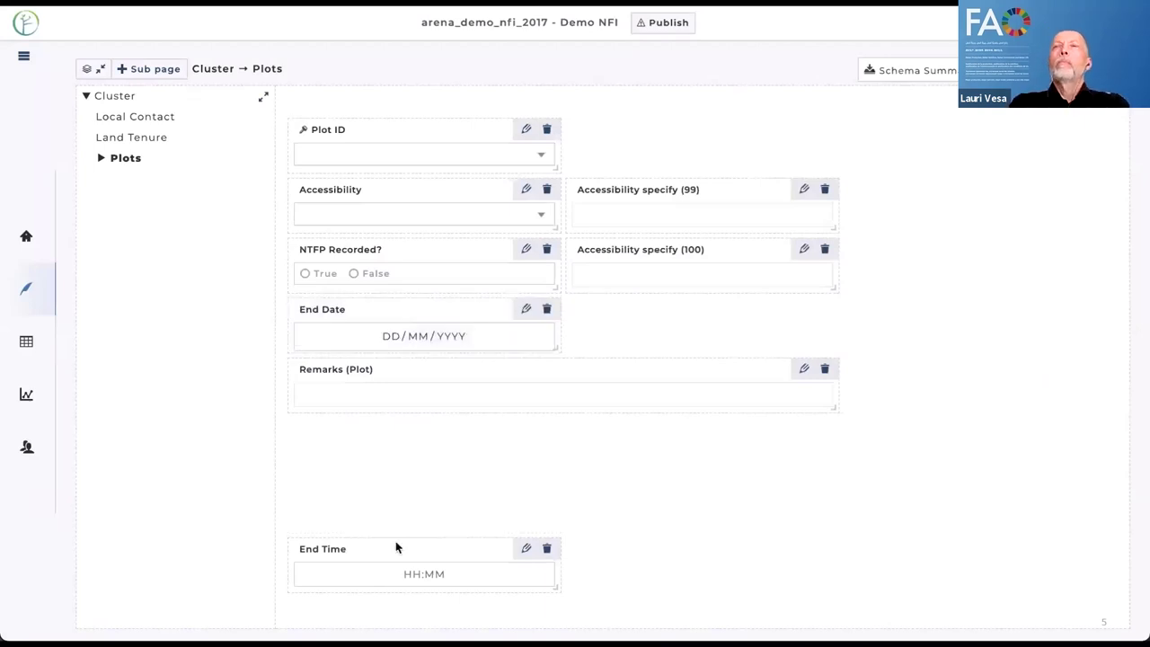
pyautogui.moveTo(396, 547); pyautogui.dragTo(661, 299)
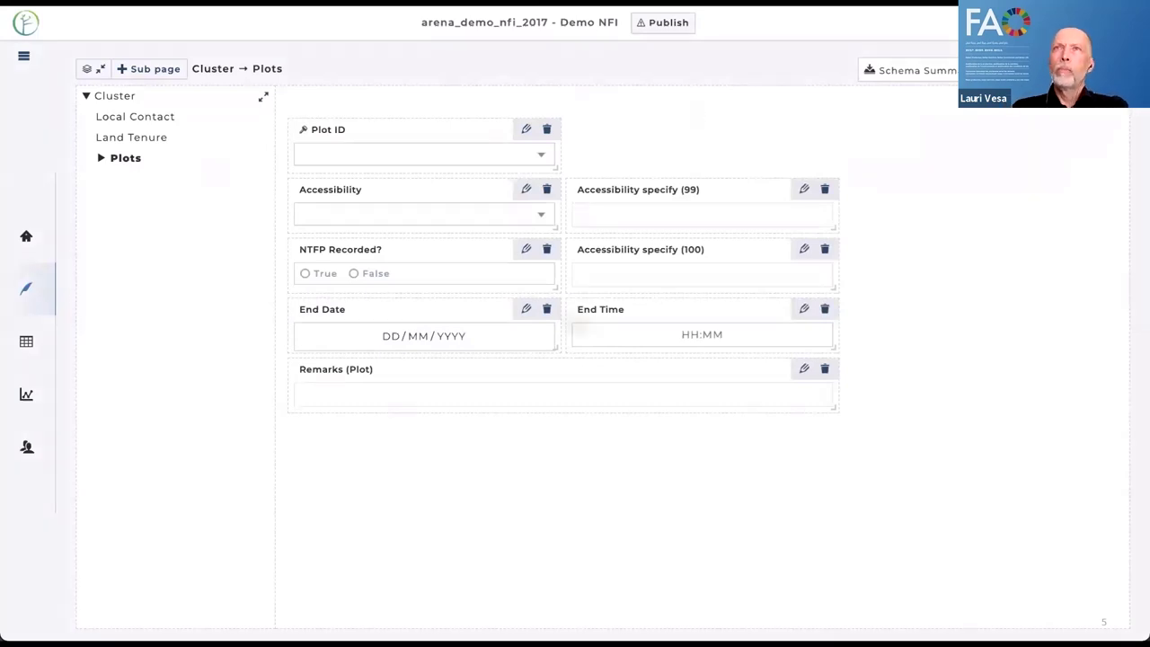
# Preview the survey form and select cluster number 18779 on the Cluster page
pyautogui.click(1078, 69)
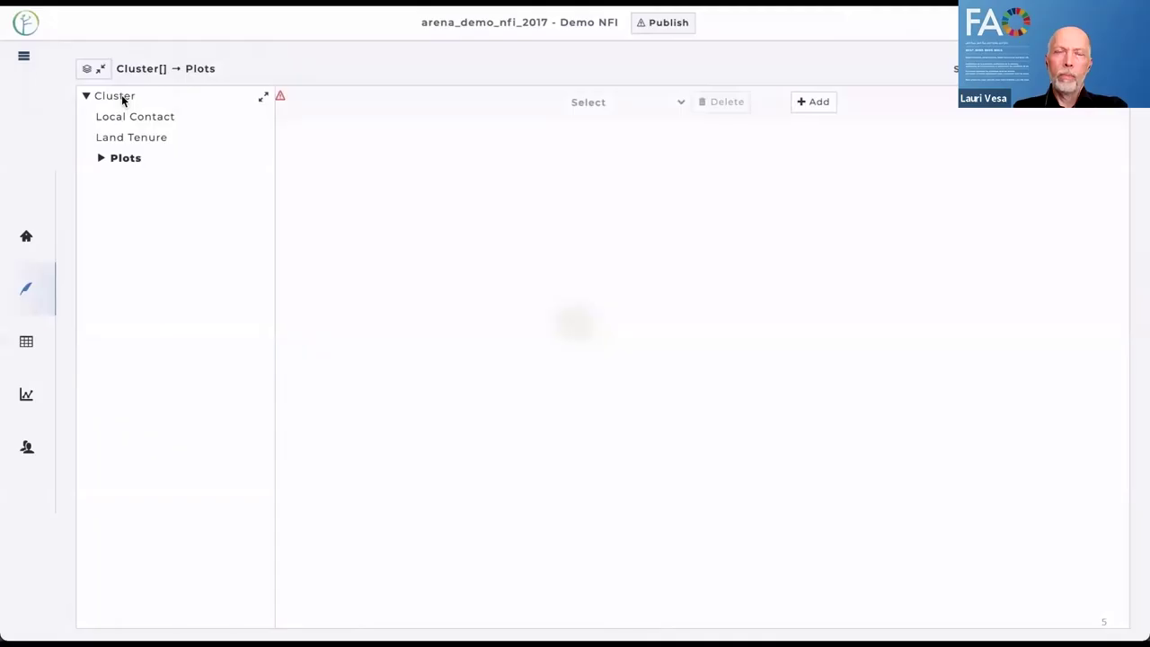
pyautogui.click(120, 96)
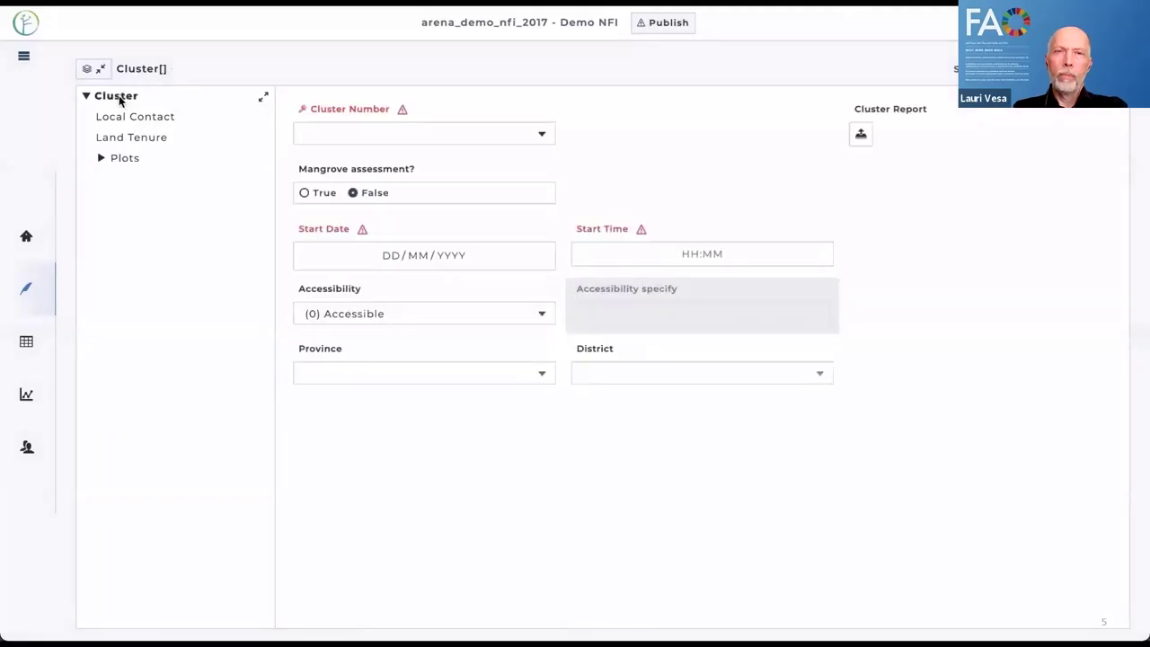
pyautogui.click(347, 135)
pyautogui.click(359, 159)
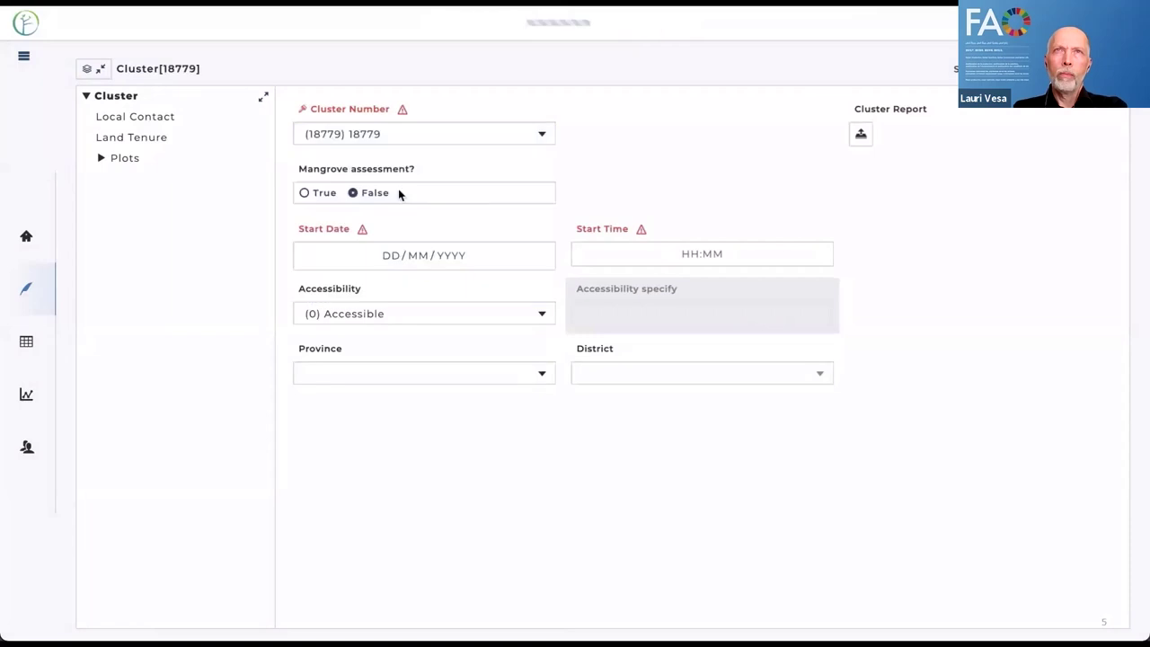
# Set the preview record's start date to 09/06/2021 and its start time to 12:34
pyautogui.click(388, 254)
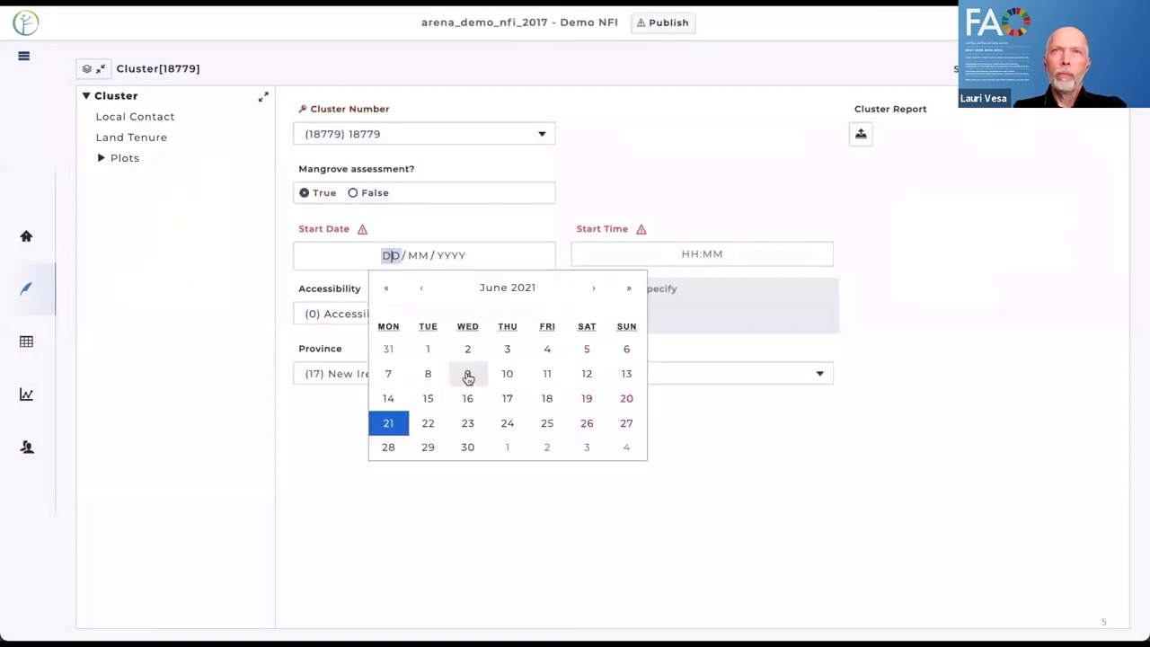
pyautogui.click(468, 376)
pyautogui.click(704, 254)
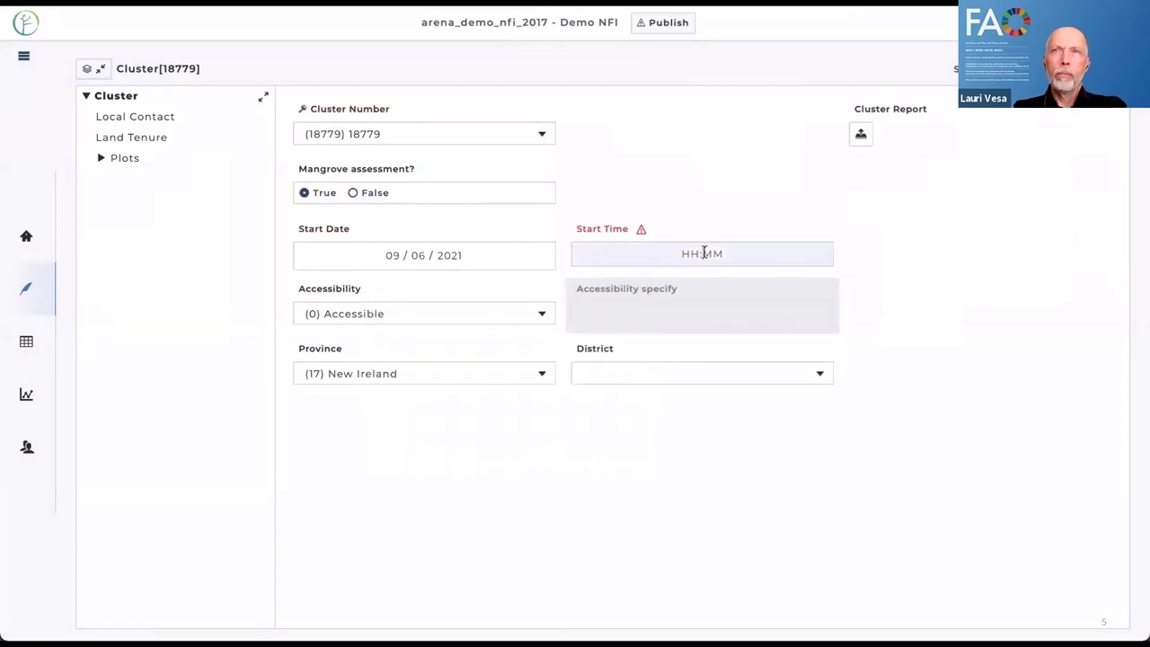
pyautogui.write('12:34')
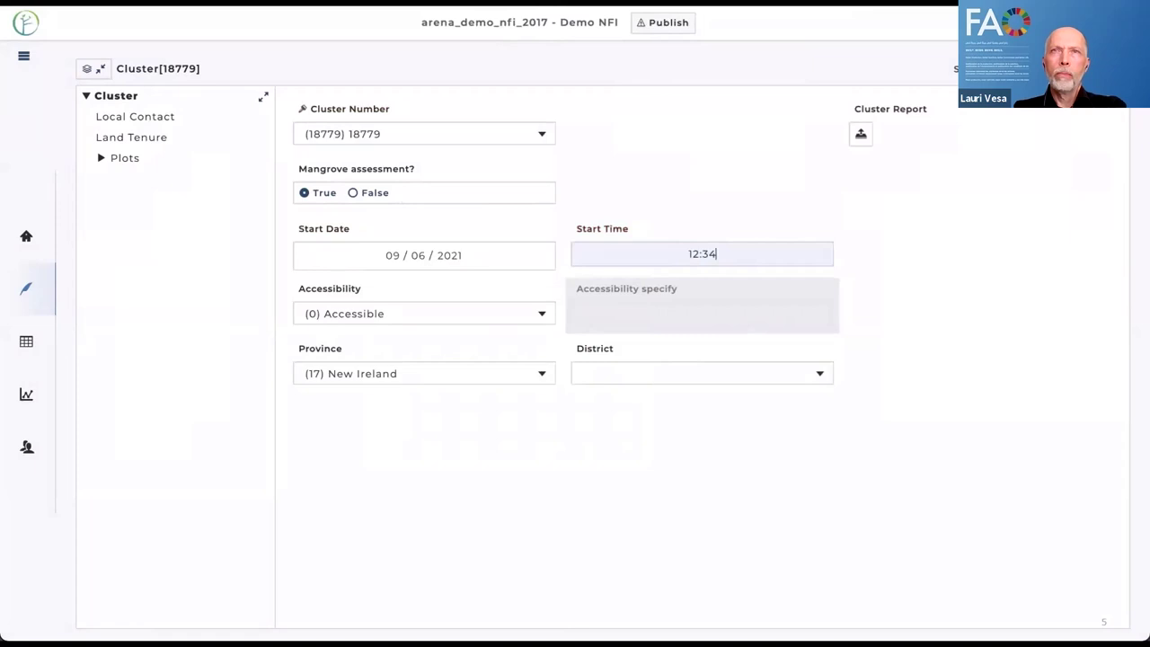
# Test the preview's cluster Accessibility field by choosing (1) Inaccessible - slope and switching to another option
pyautogui.click(495, 318)
pyautogui.click(481, 369)
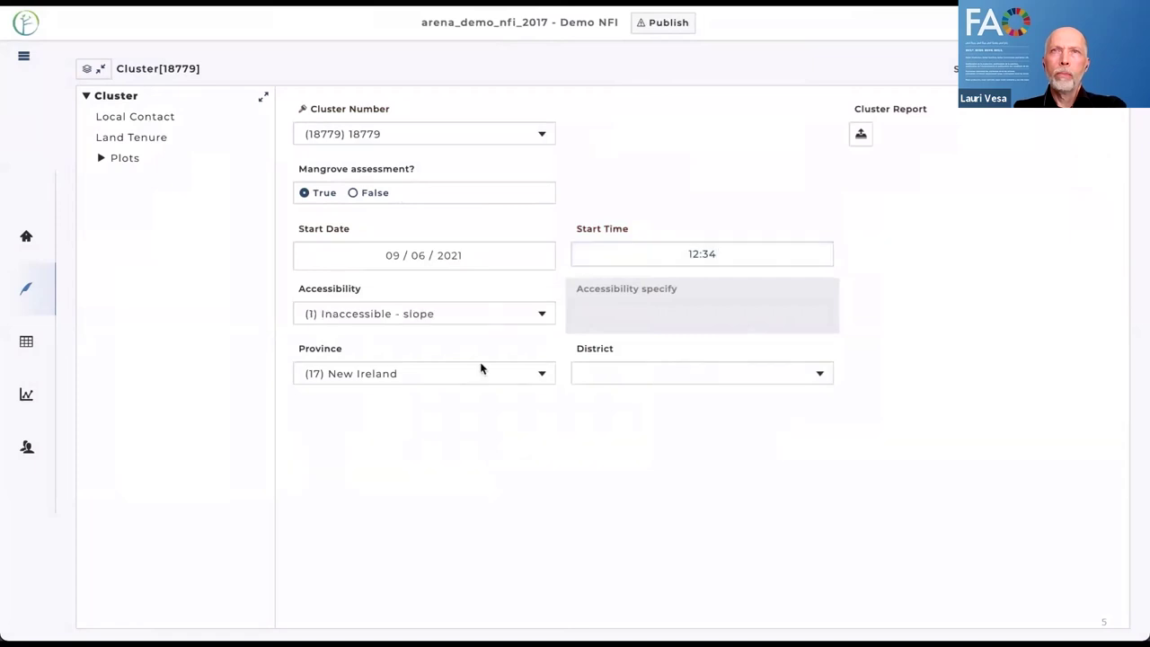
pyautogui.click(474, 315)
pyautogui.click(469, 341)
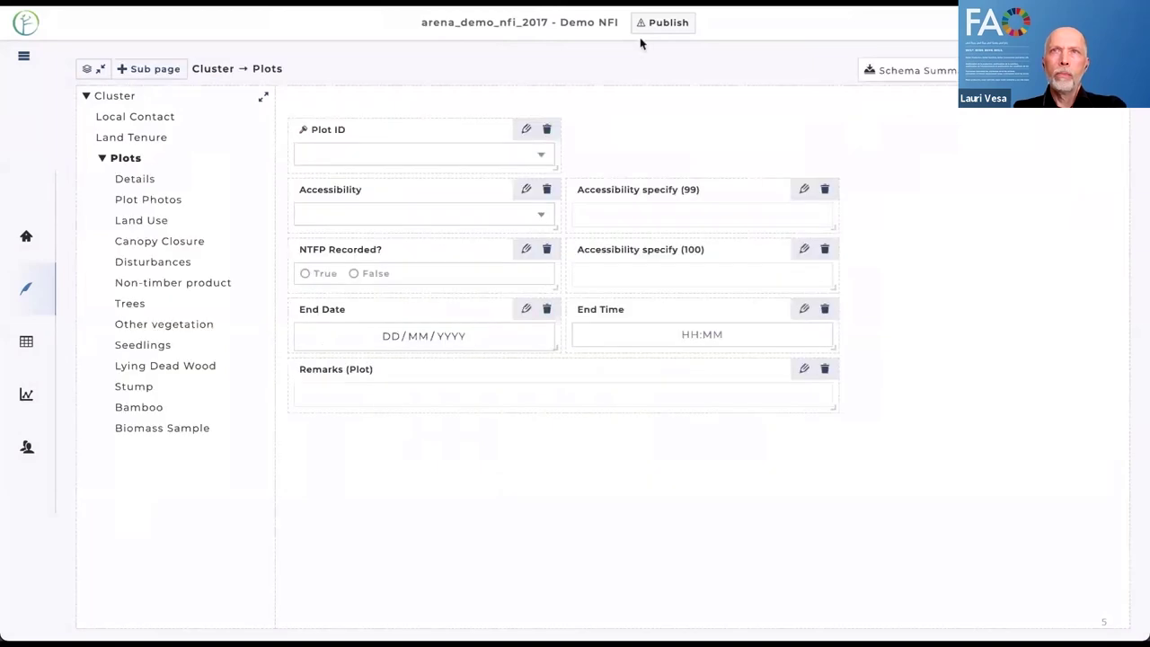
# Start publishing the Demo NFI survey and cancel the publishing job
pyautogui.click(643, 27)
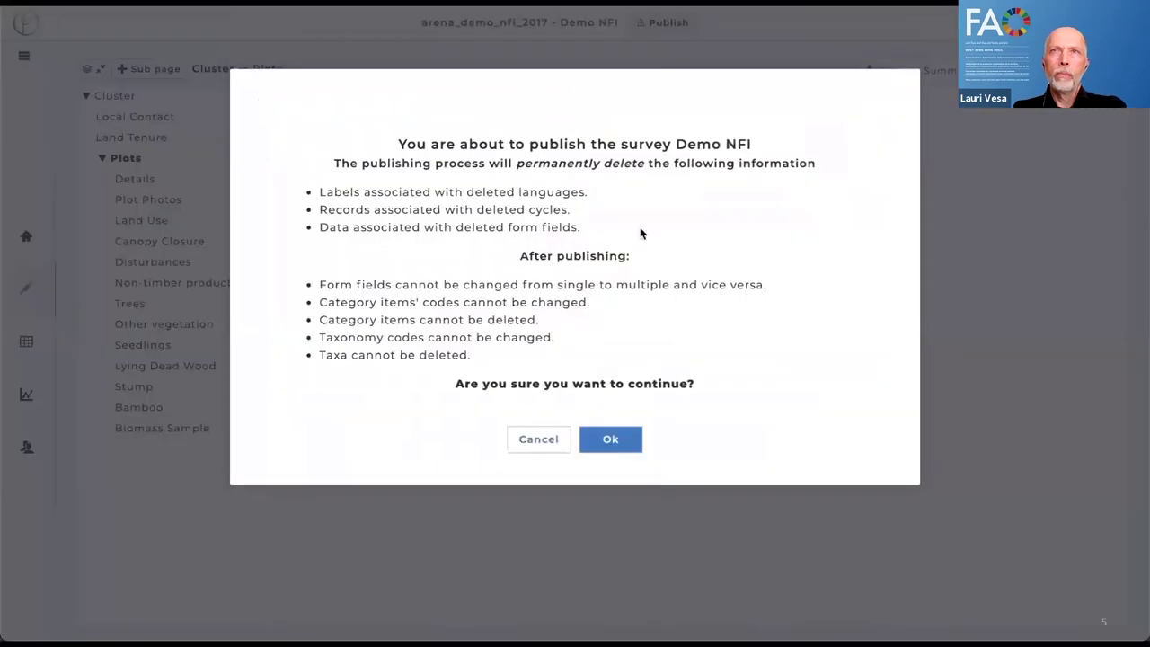
pyautogui.click(611, 438)
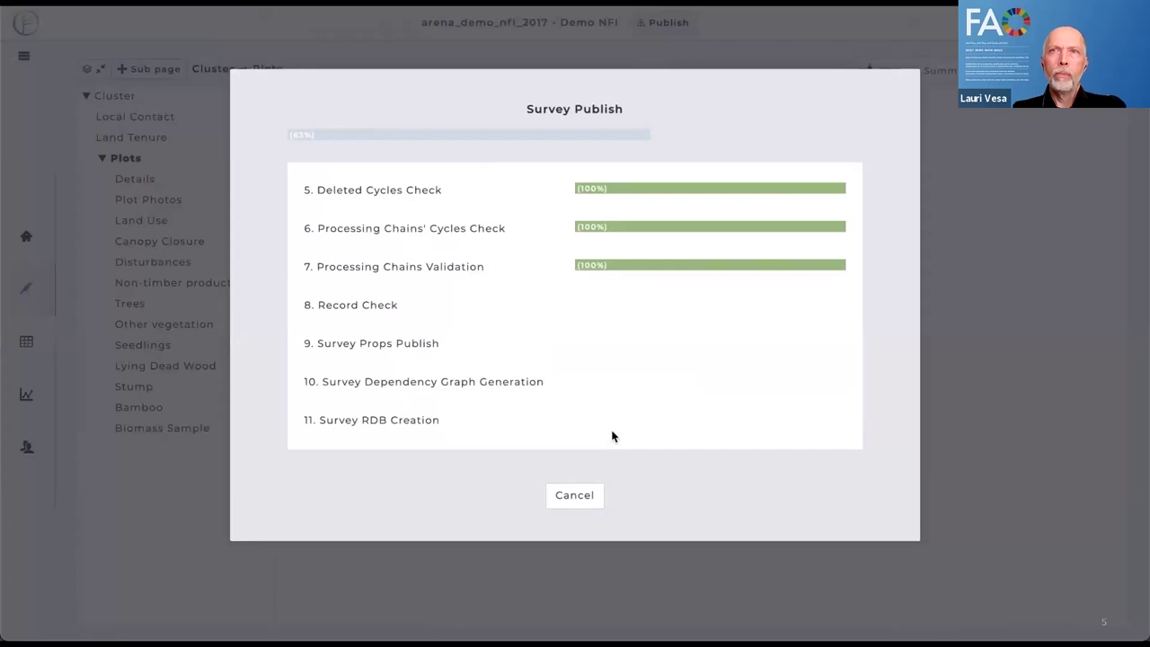
pyautogui.click(573, 496)
# Open the survey hierarchy and expand the Plots and Biomass Sample branches
pyautogui.moveTo(31, 287)
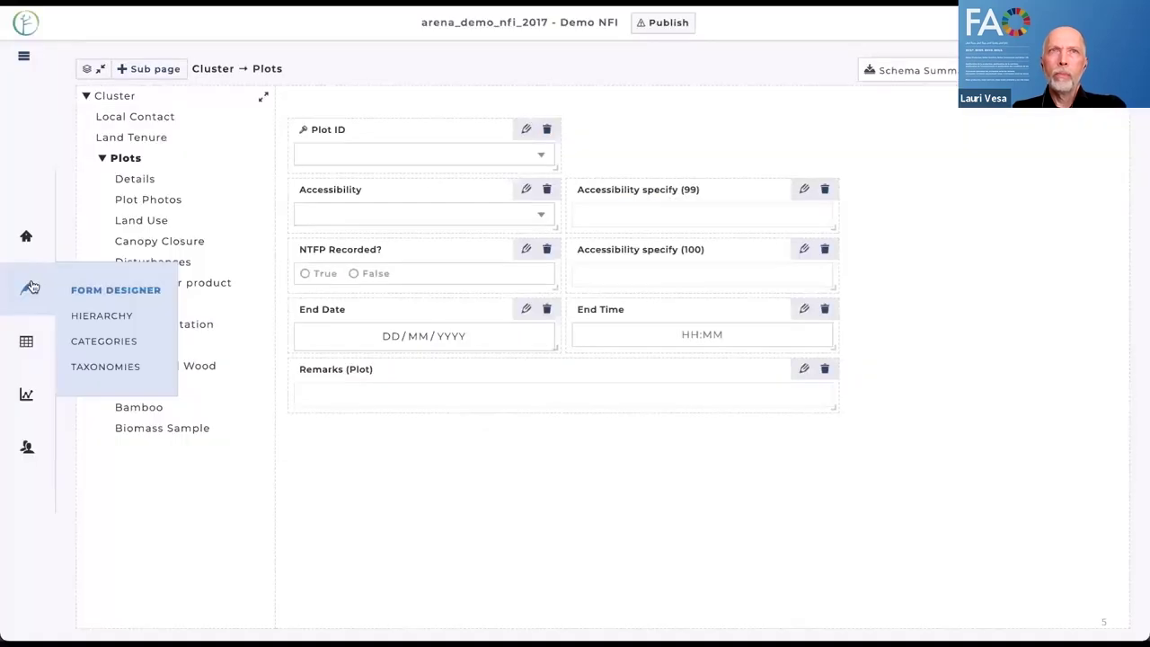
pyautogui.click(102, 316)
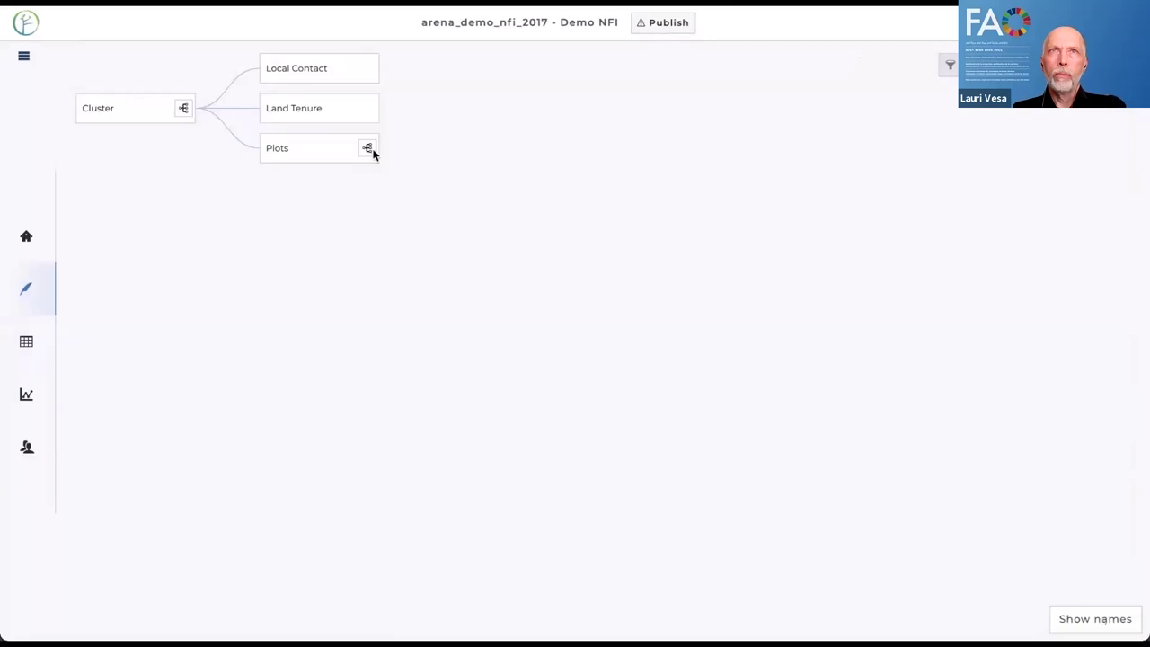
pyautogui.click(367, 149)
pyautogui.click(551, 546)
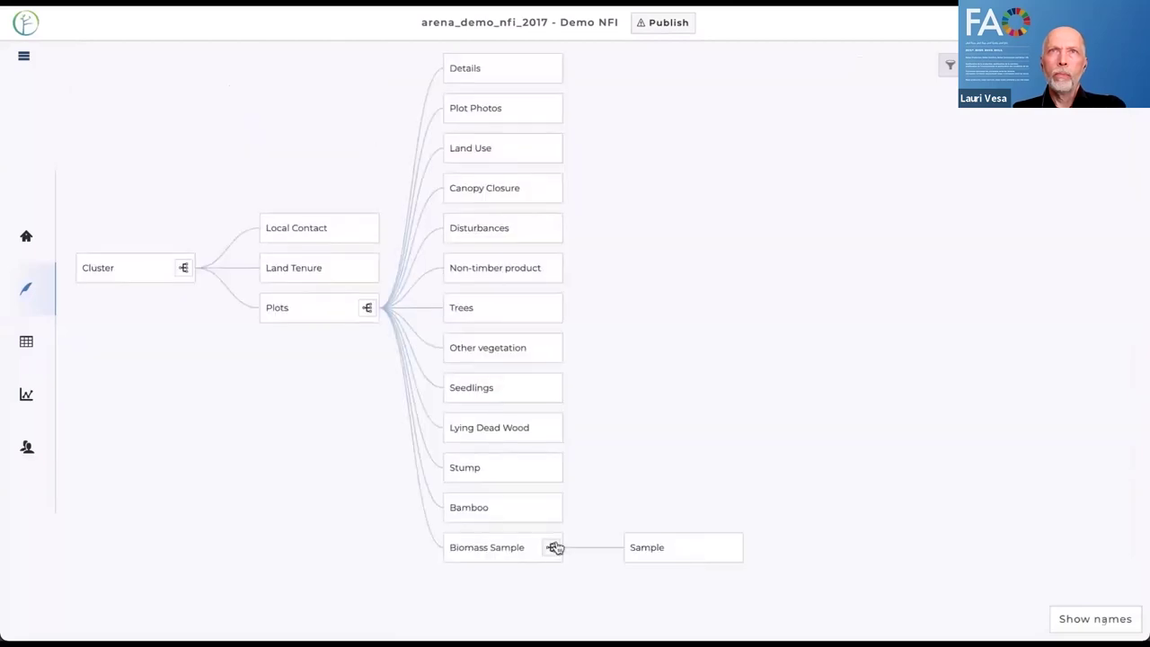
# Inspect the attributes of the Bamboo, Lying Dead Wood, Seedlings, Plots and Local Contact entities in the hierarchy
pyautogui.click(488, 512)
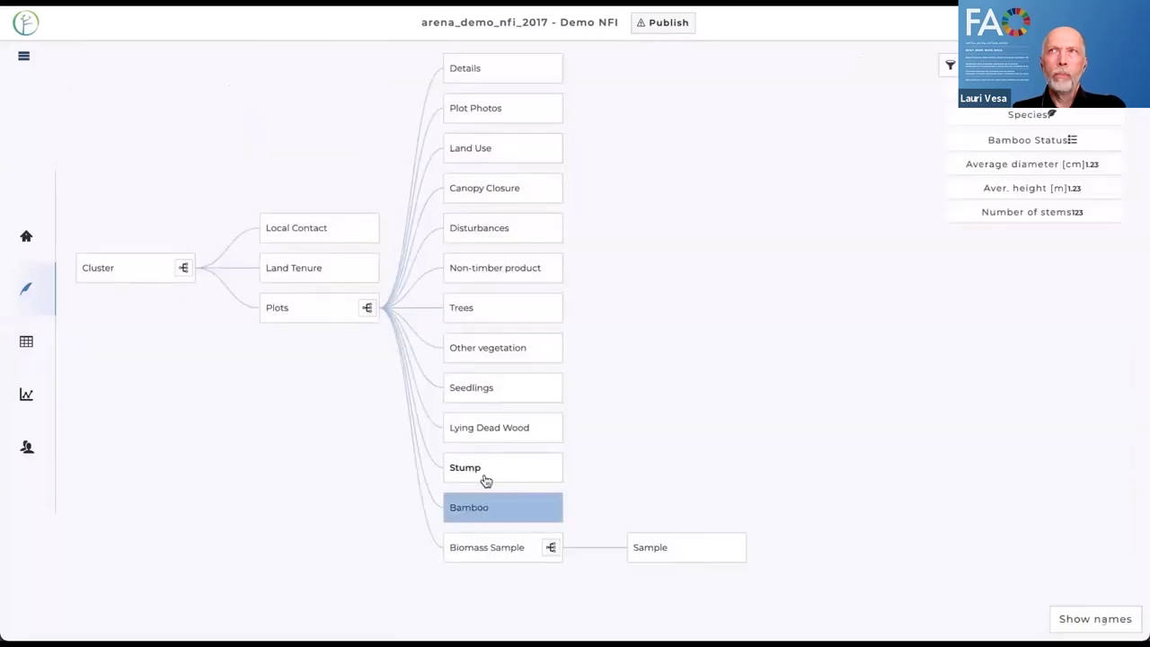
pyautogui.click(493, 429)
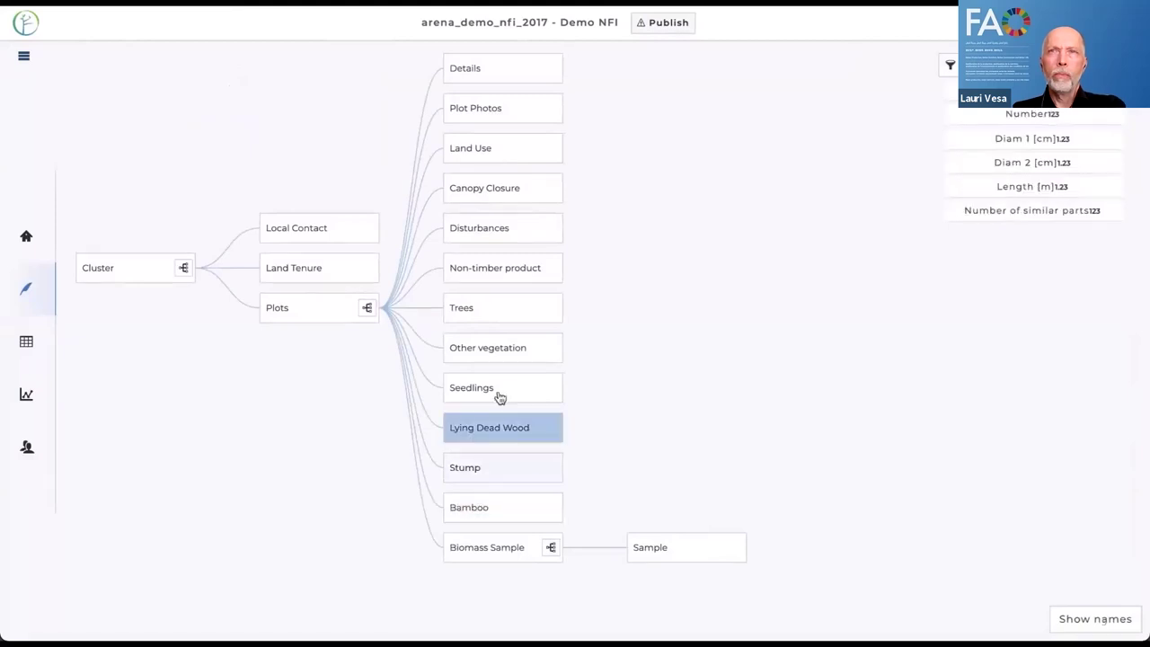
pyautogui.click(499, 398)
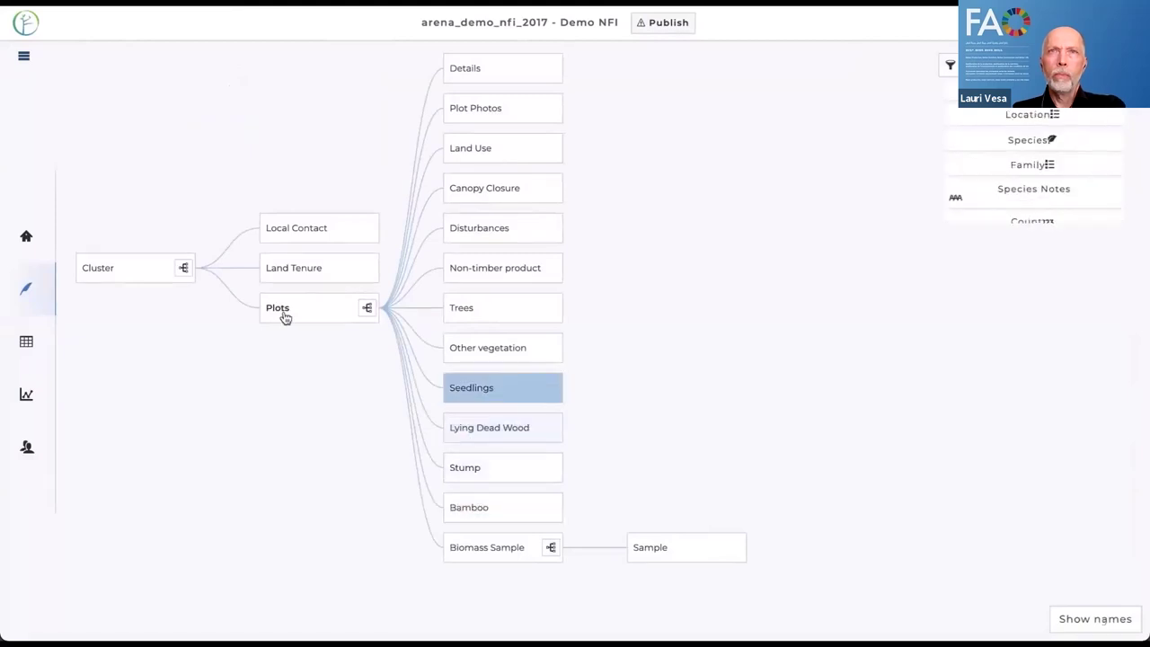
pyautogui.click(285, 317)
pyautogui.click(297, 230)
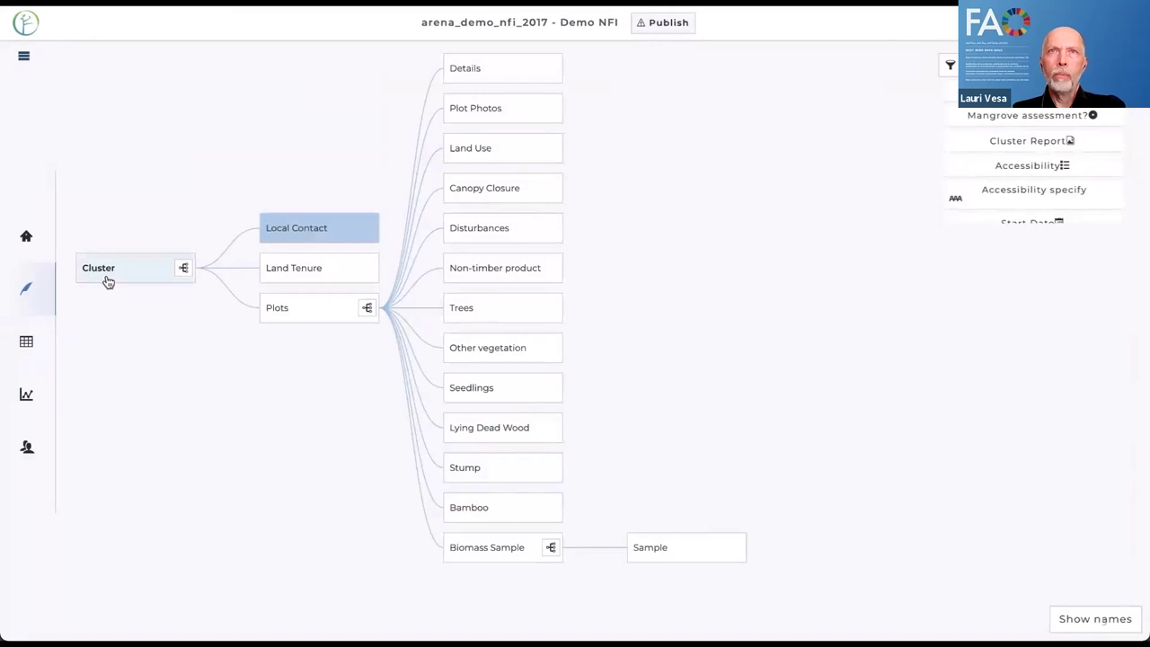
# Open the survey's category list and open the hierarchical administrative_units category for editing
pyautogui.click(72, 338)
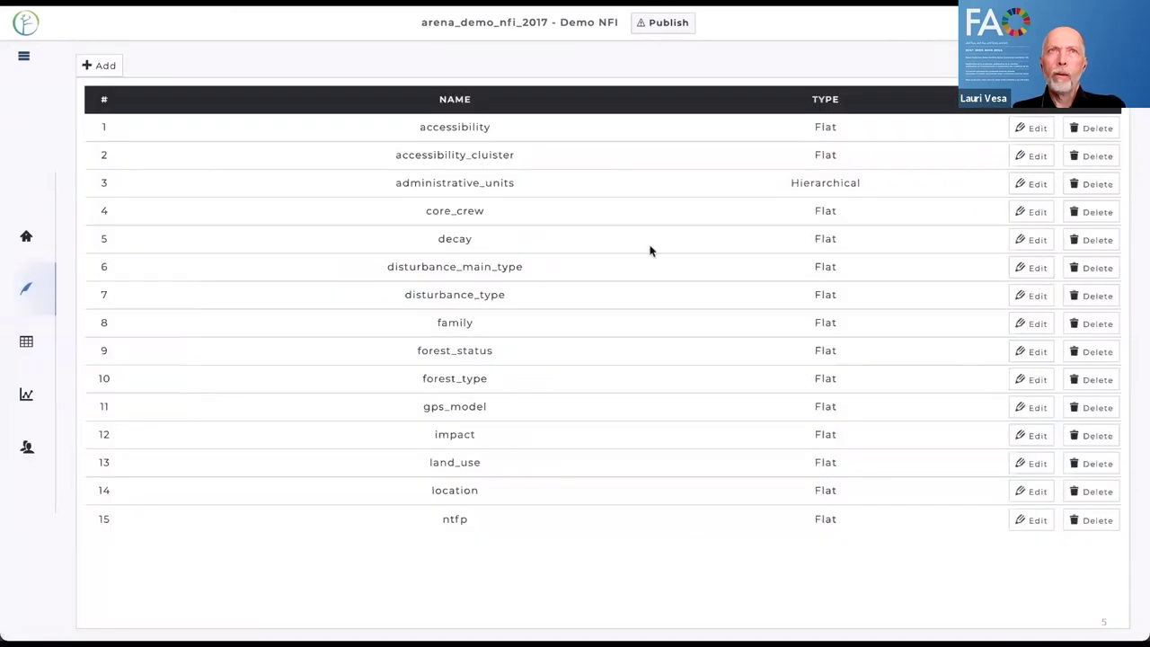
pyautogui.click(1023, 185)
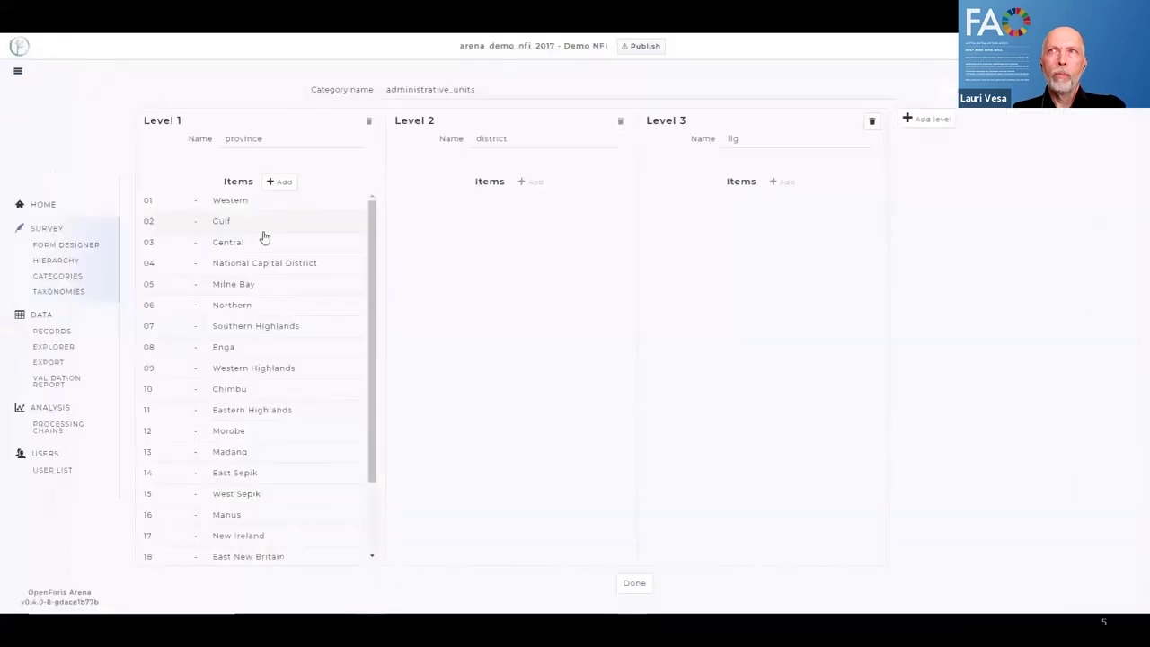
# Browse the administrative_units levels through the Central province, Goilala district and Tapini Rural items
pyautogui.click(265, 238)
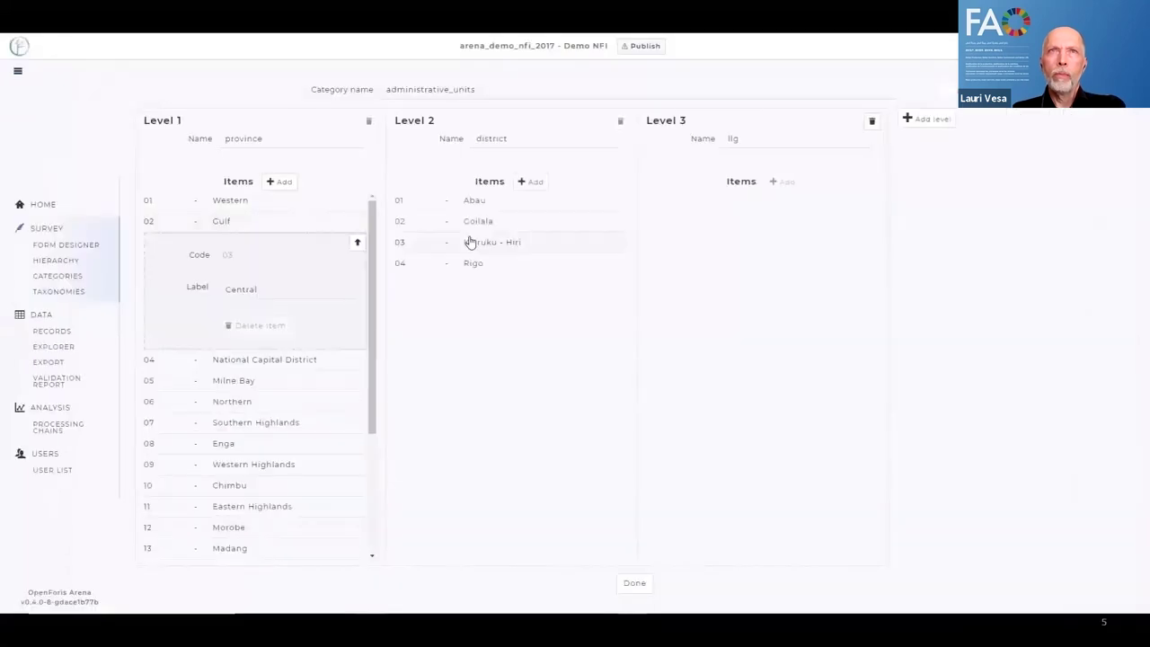
pyautogui.click(474, 222)
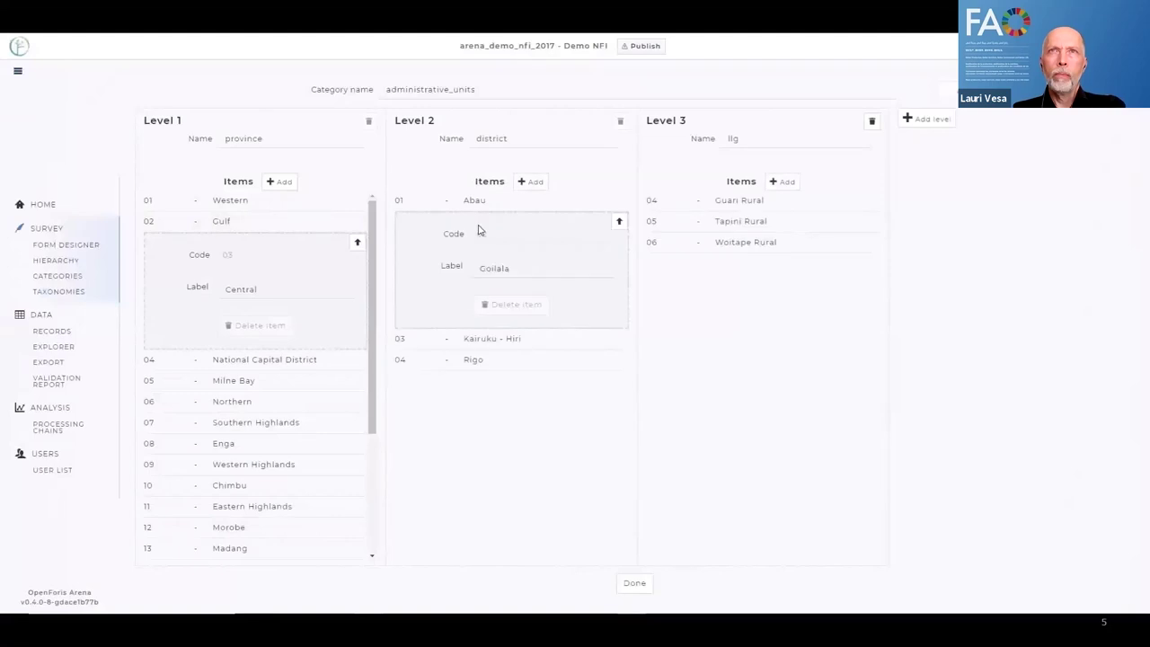
pyautogui.click(741, 224)
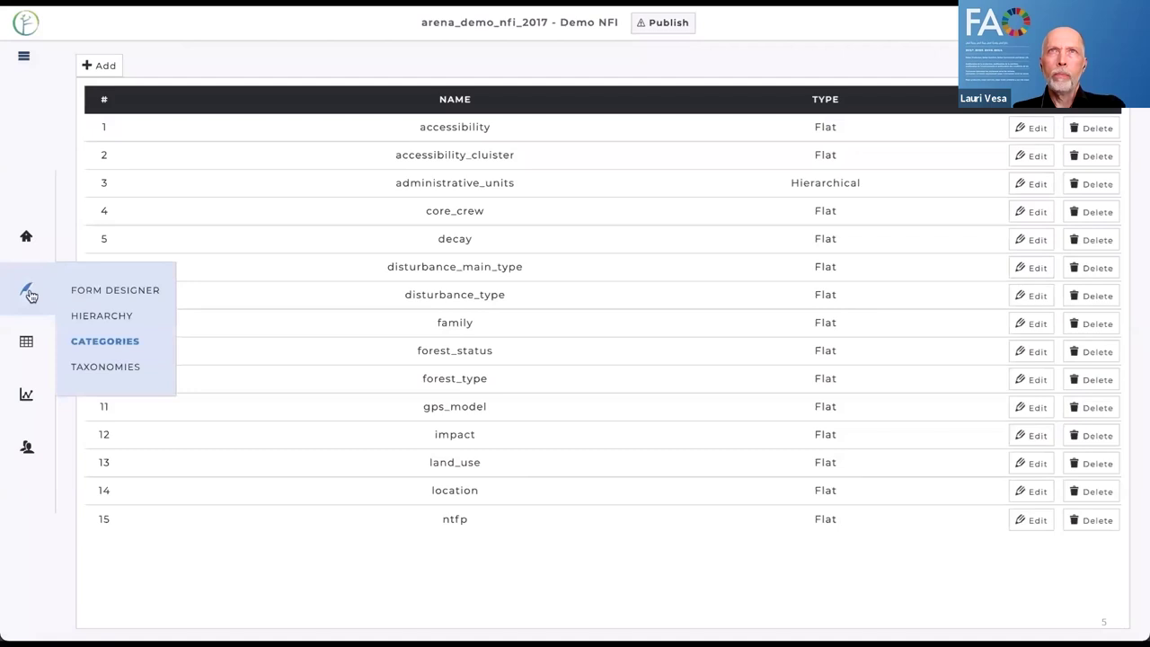
# Open the bamboo taxonomy from the survey's taxonomies and view its second page of species
pyautogui.click(109, 367)
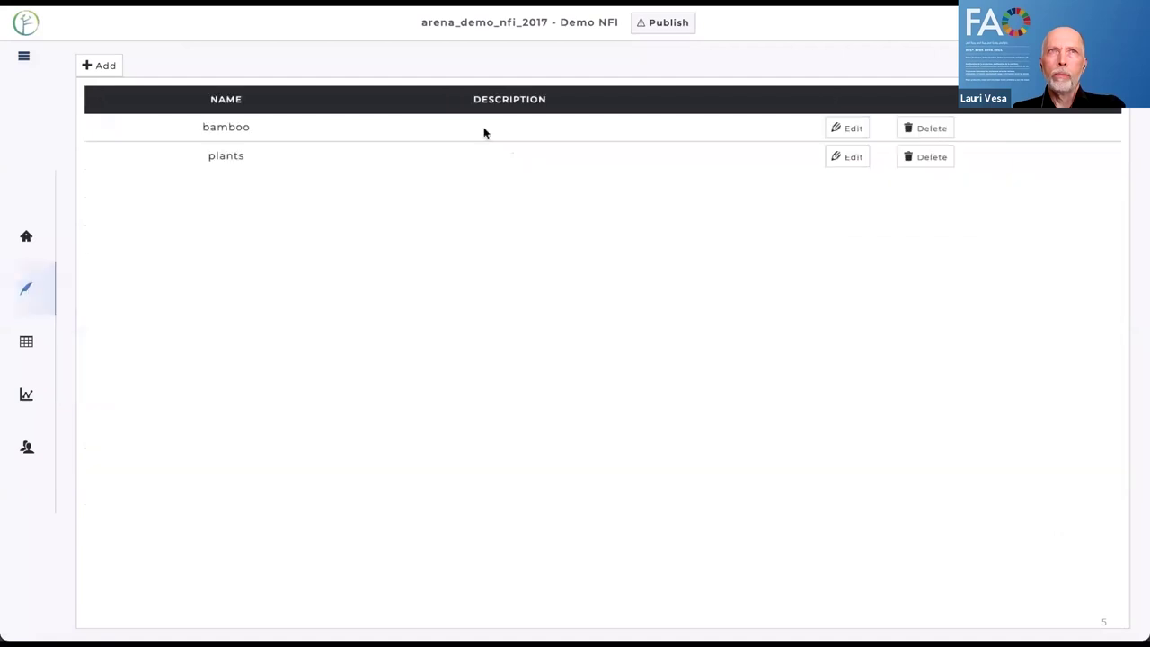
pyautogui.click(854, 130)
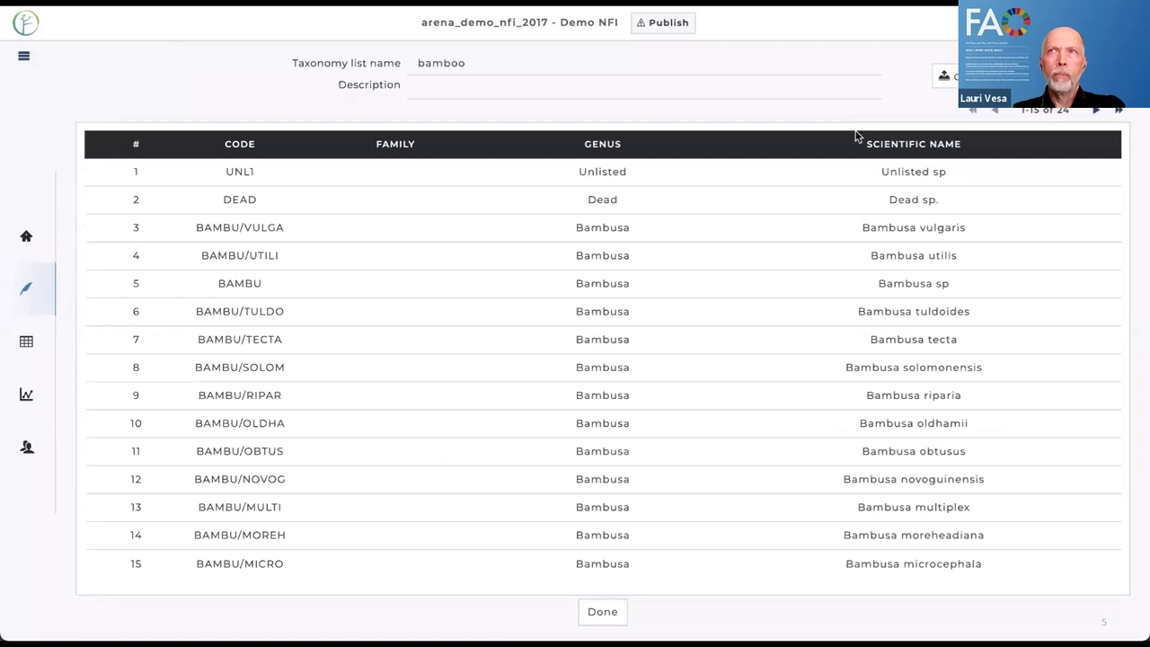
pyautogui.click(1097, 109)
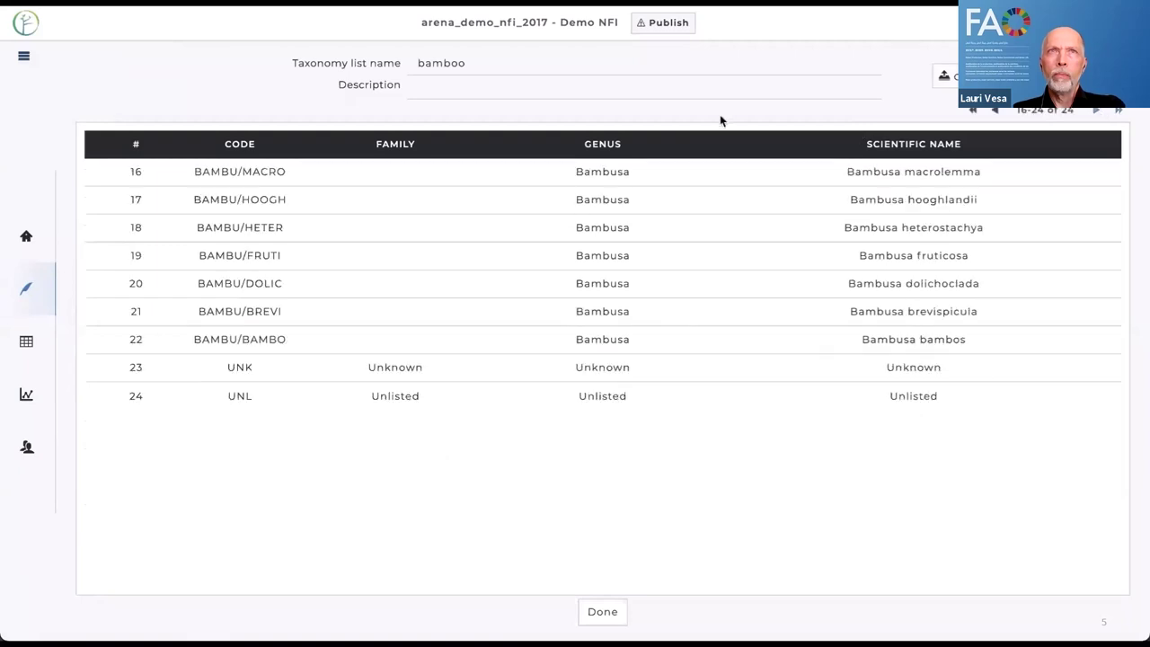
# Open the record of cluster 52724 from the survey's data records and show its Plots form
pyautogui.moveTo(28, 344)
pyautogui.click(97, 347)
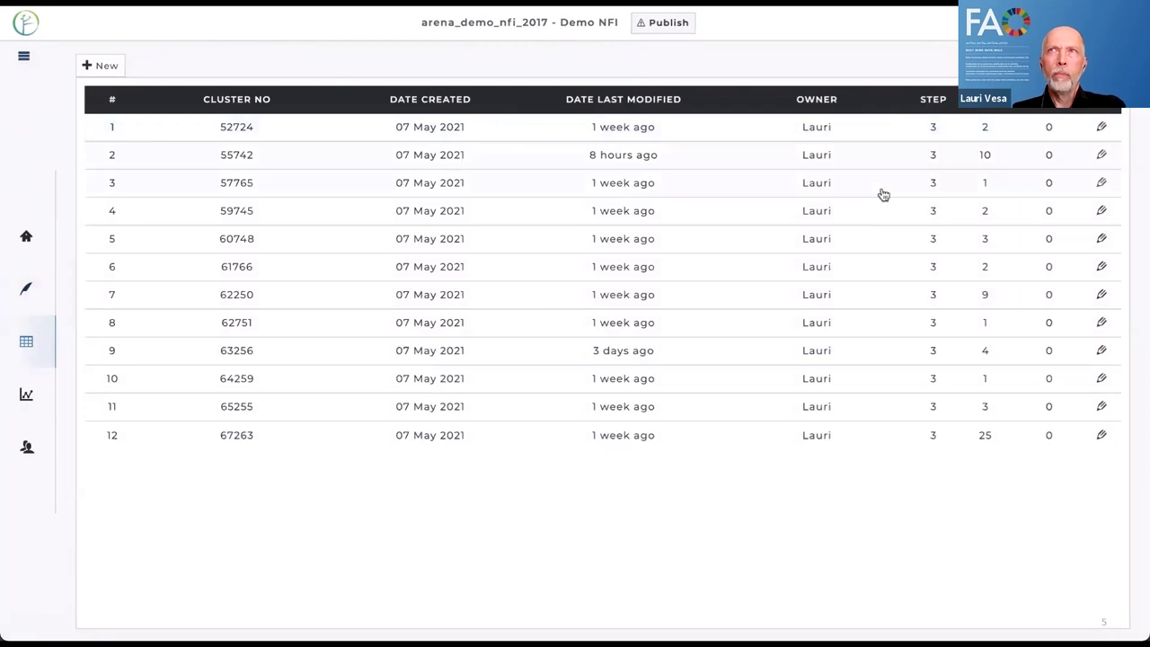
pyautogui.click(883, 194)
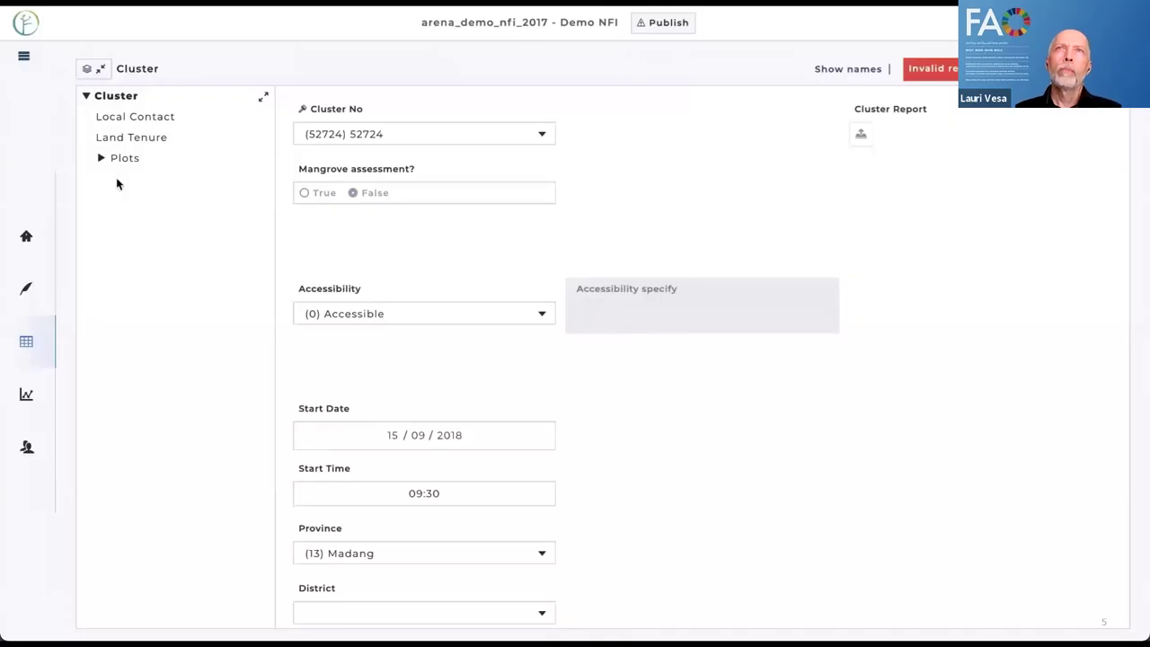
pyautogui.click(127, 161)
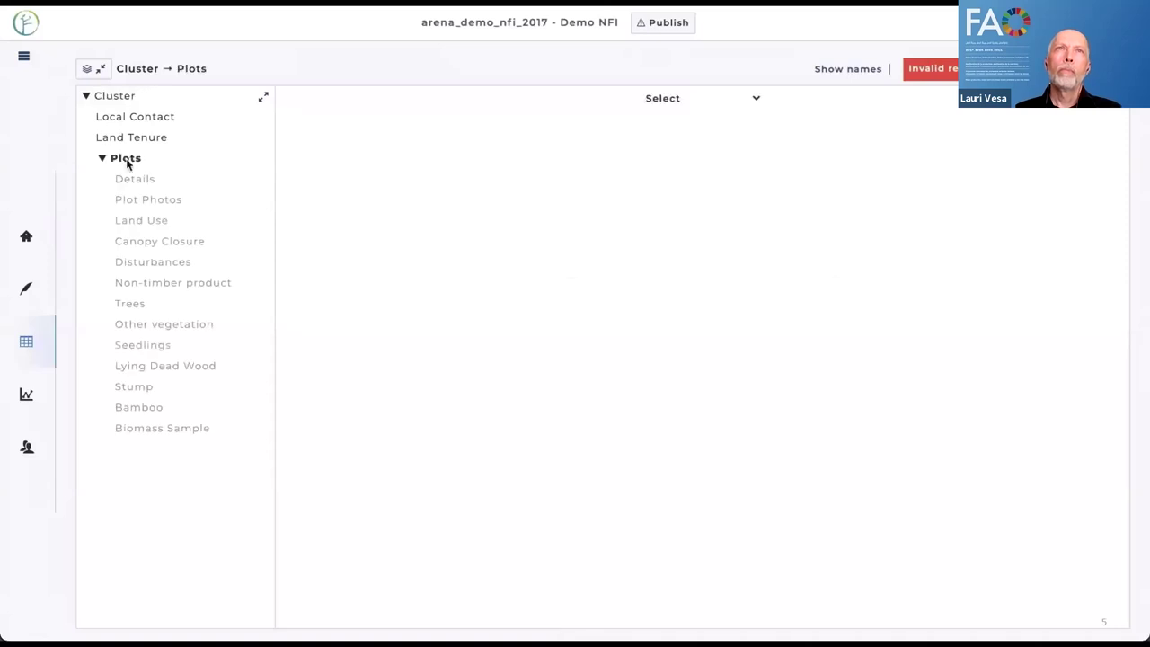
# View the Center, North and East plots of the record, and cancel demoting the record to Cleansing
pyautogui.click(702, 101)
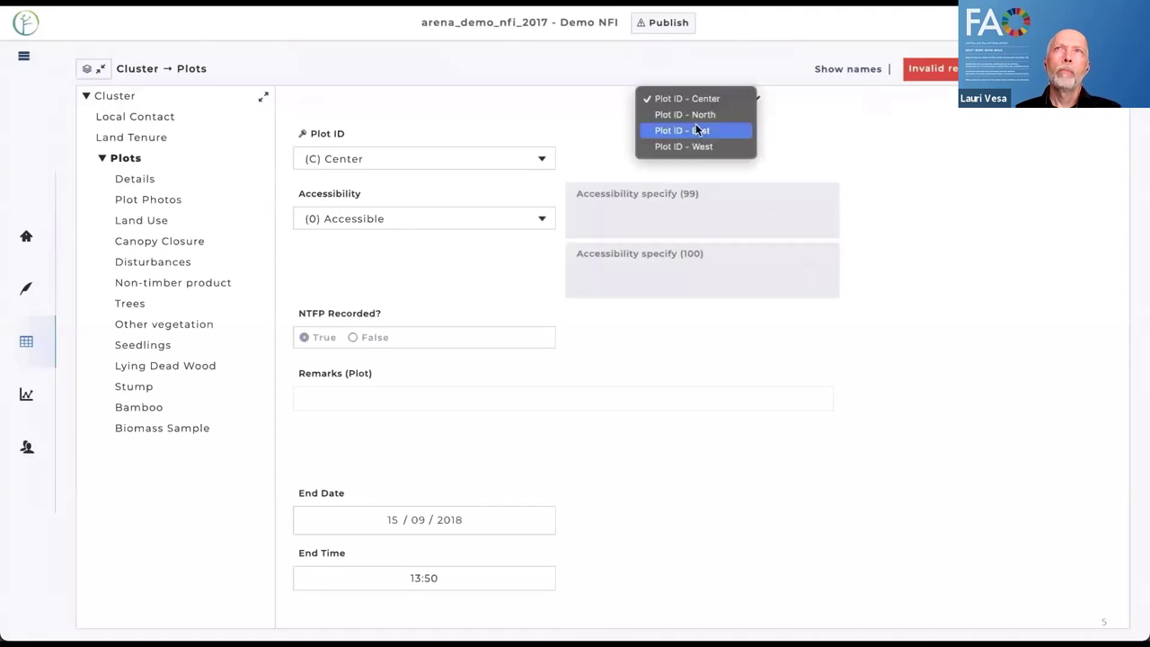
pyautogui.click(695, 114)
pyautogui.click(692, 106)
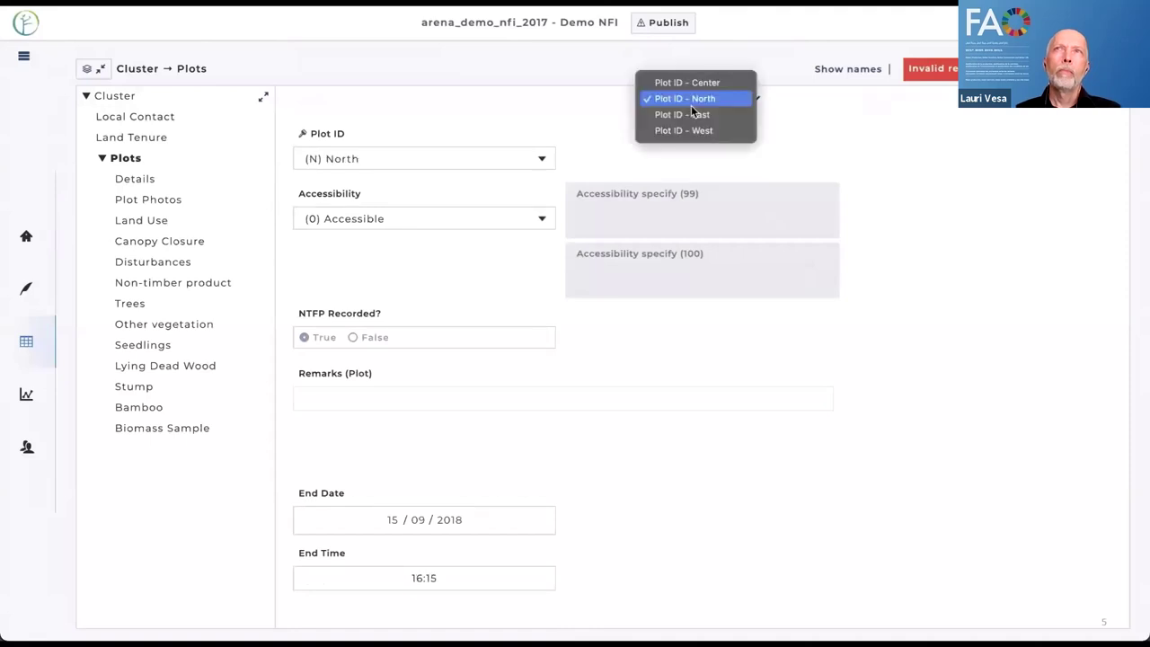
pyautogui.click(692, 114)
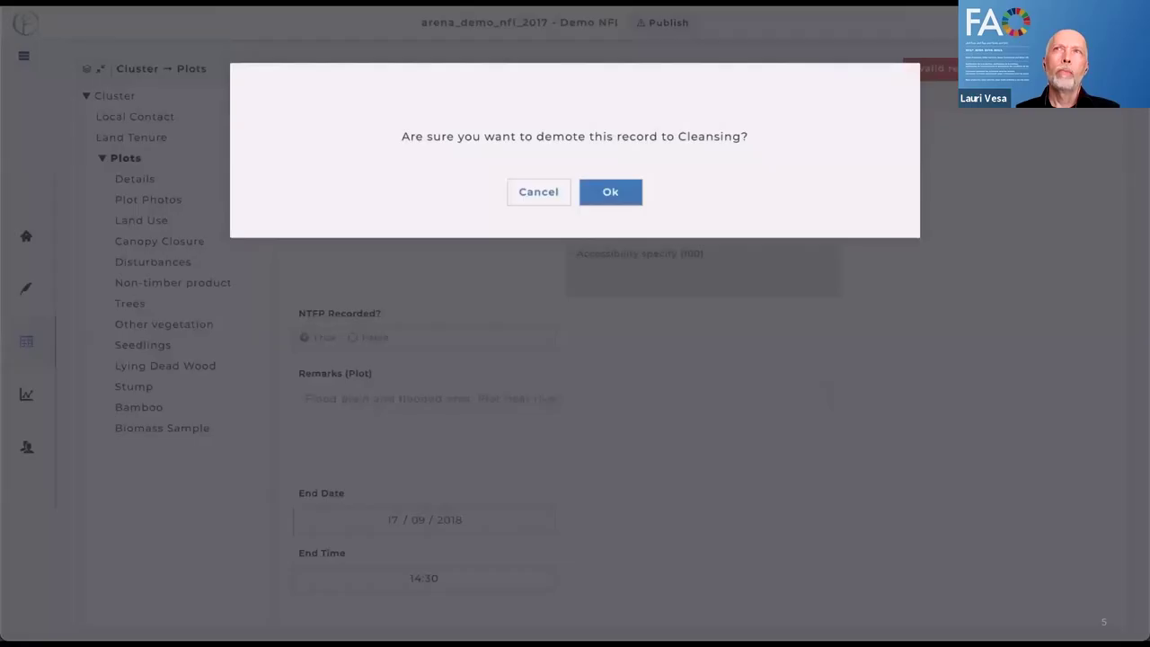
pyautogui.click(551, 196)
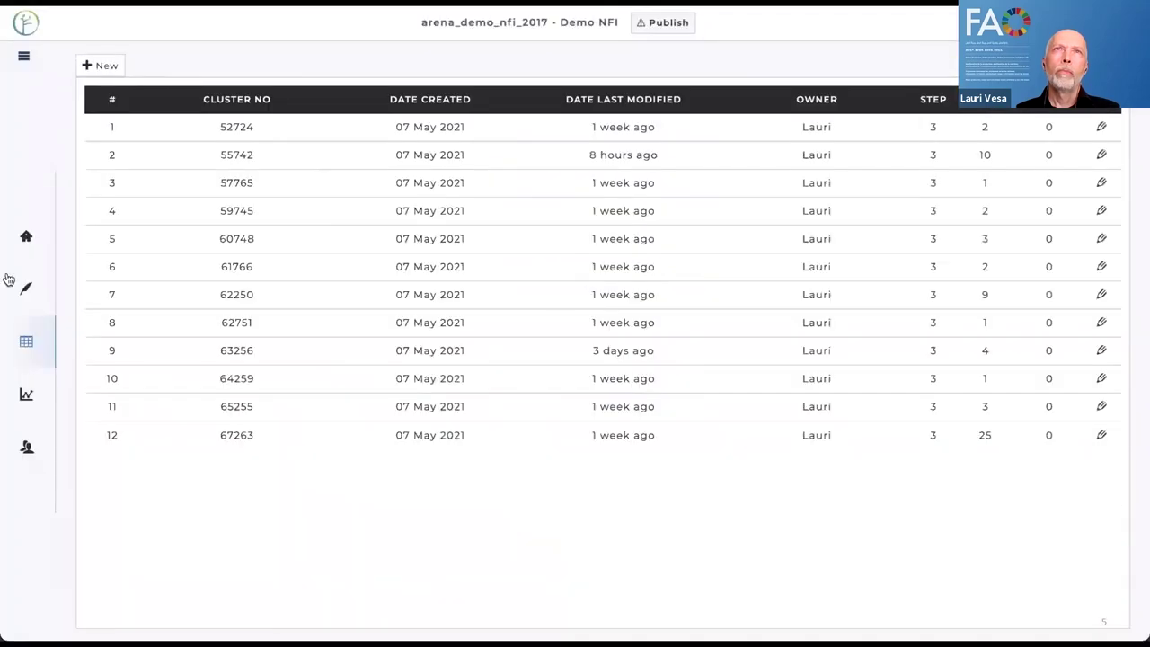
# Open the data explorer, select the Trees entity and show its Tree no. attribute as a column
pyautogui.moveTo(84, 350)
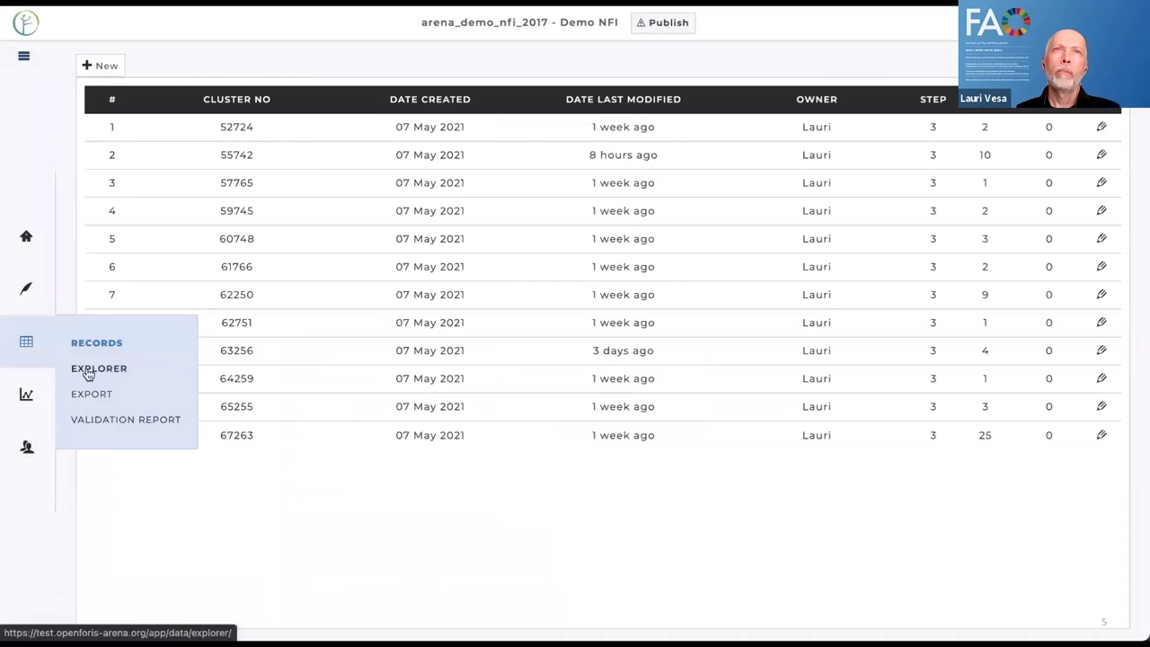
pyautogui.click(89, 371)
pyautogui.click(172, 63)
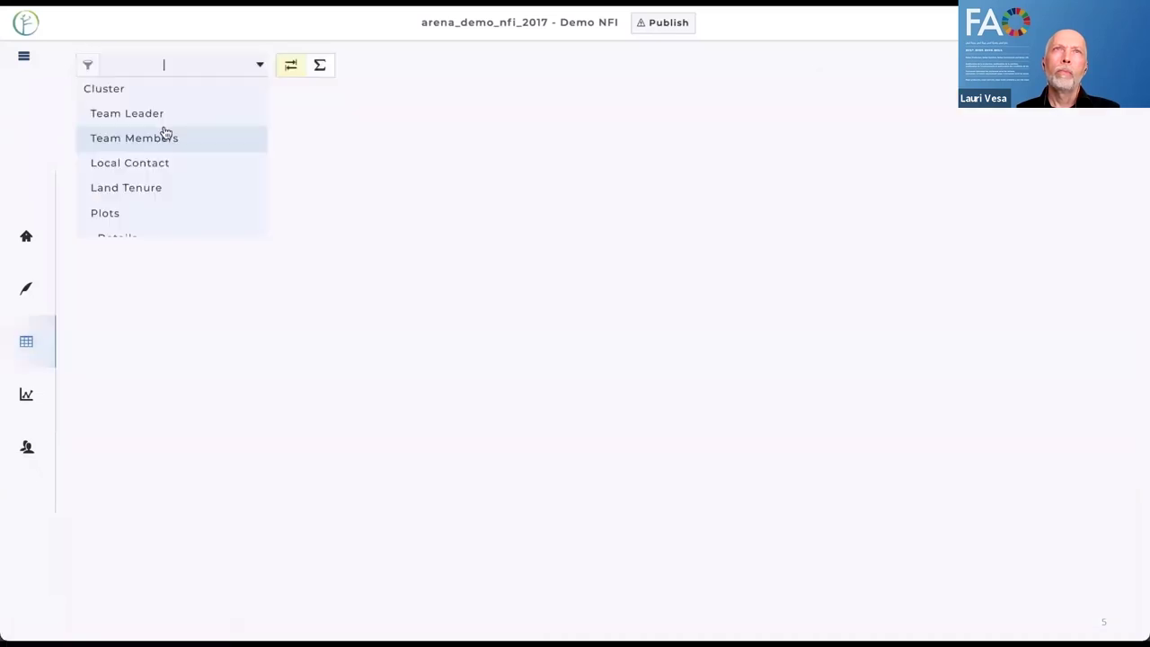
pyautogui.scroll(-2, 165, 133)
pyautogui.scroll(-2, 165, 133)
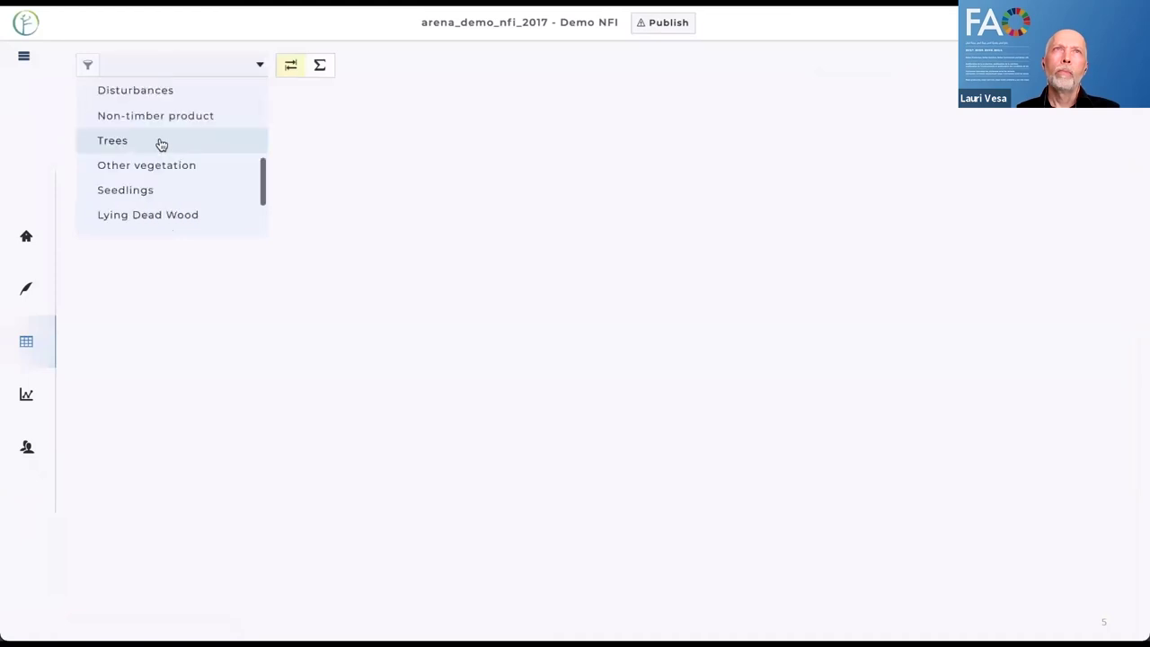
pyautogui.click(161, 142)
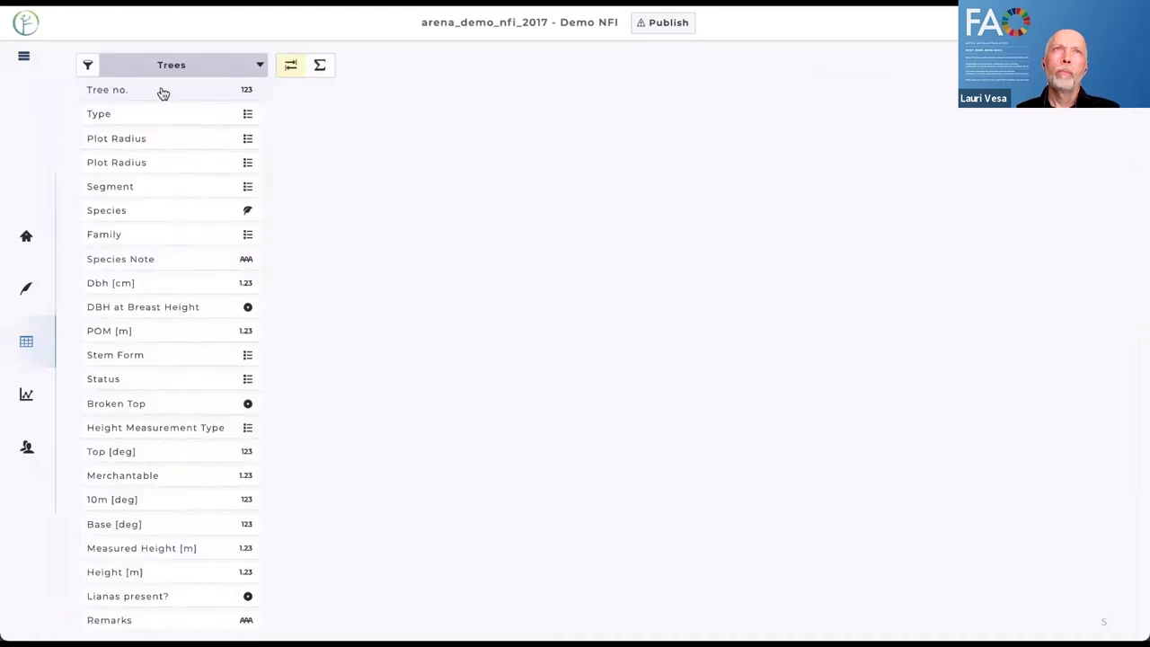
pyautogui.click(163, 91)
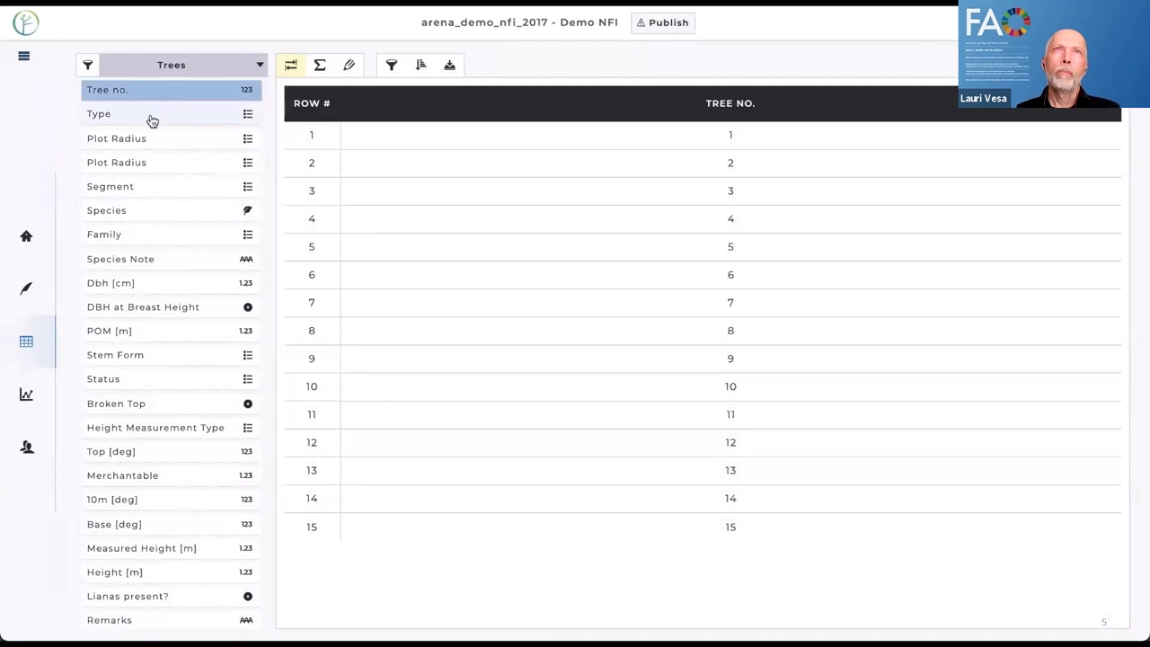
# Filter the Trees attributes to the Decimal type and add the Dbh [cm], POM [m] and Merchantable columns
pyautogui.click(88, 65)
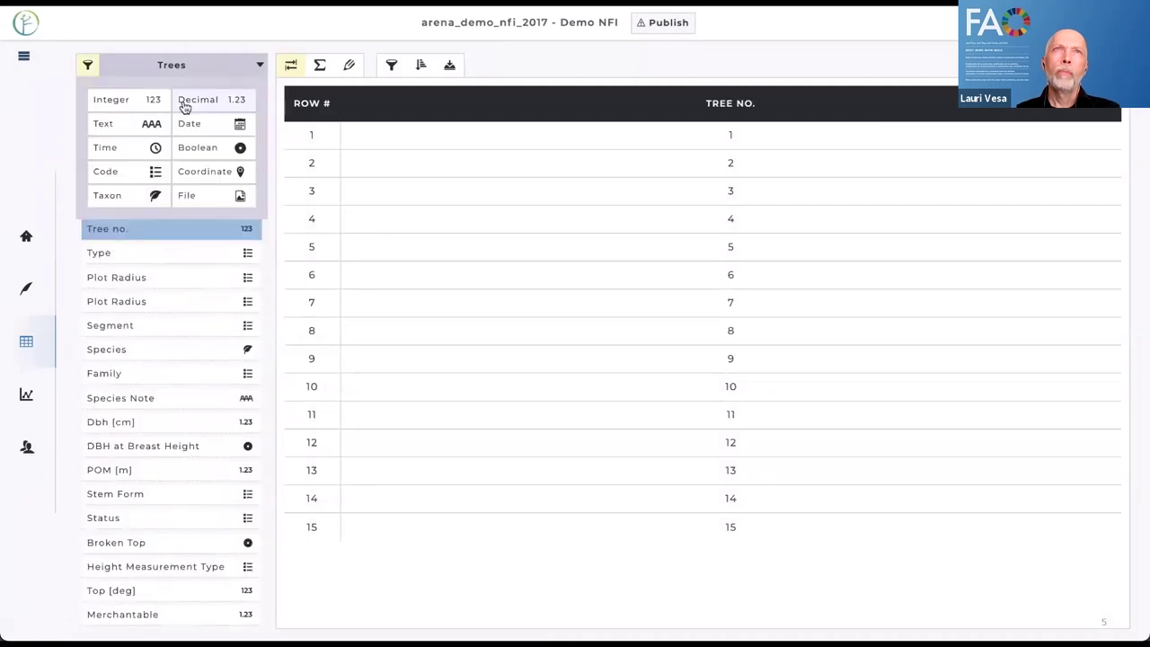
pyautogui.click(185, 107)
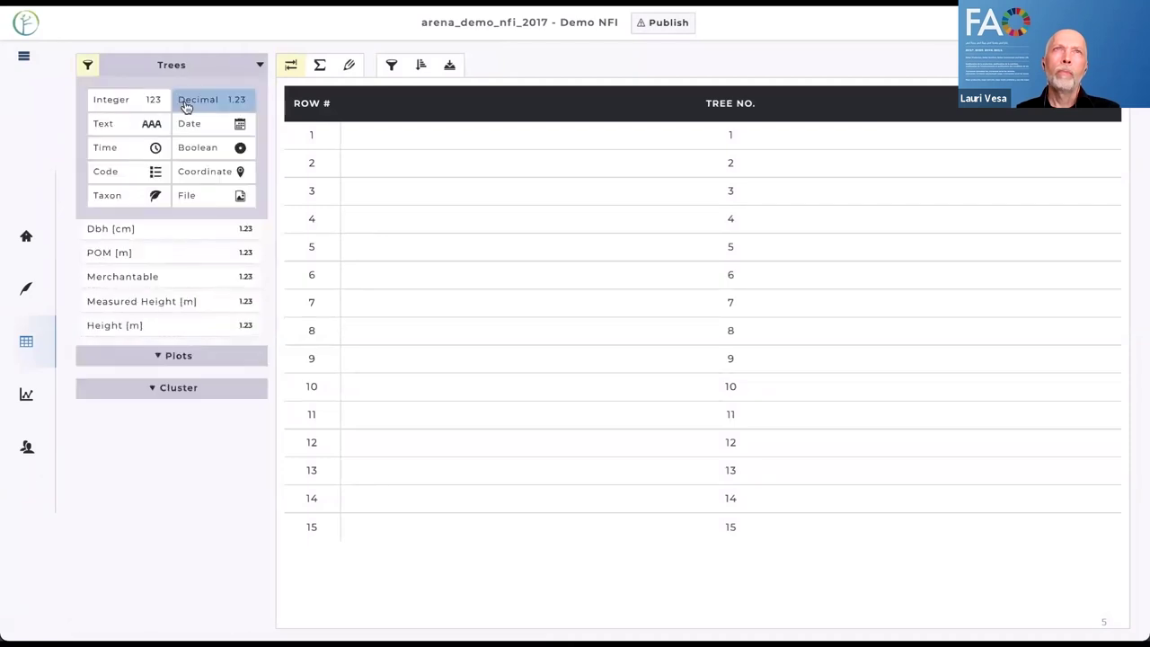
pyautogui.click(88, 66)
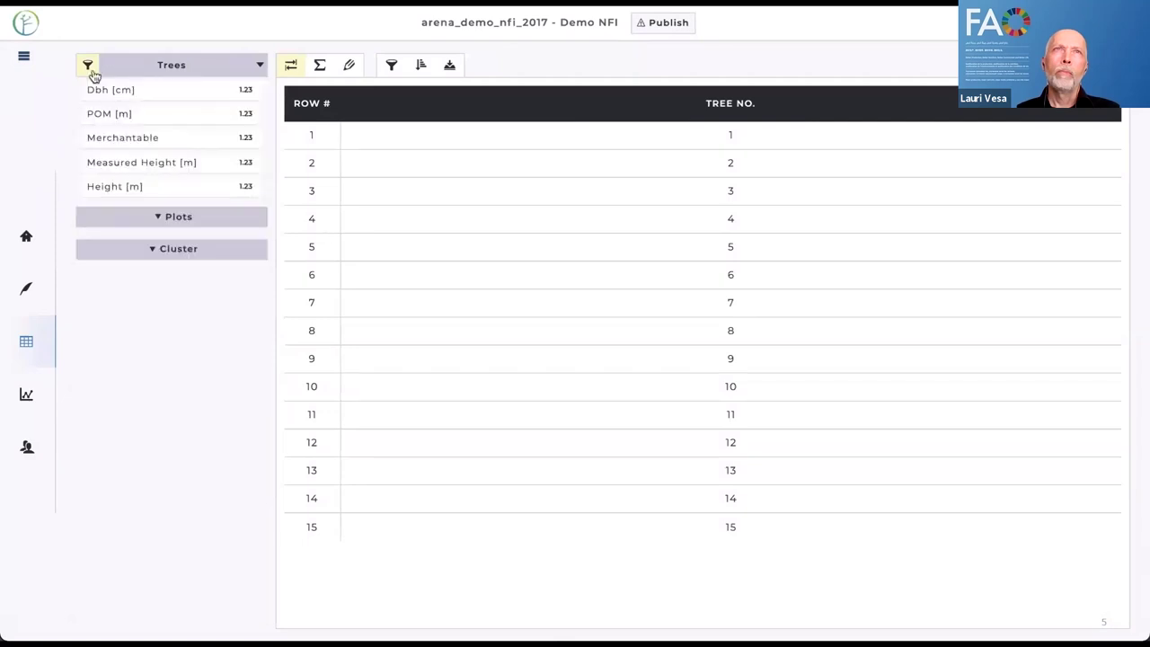
pyautogui.click(109, 90)
pyautogui.click(127, 115)
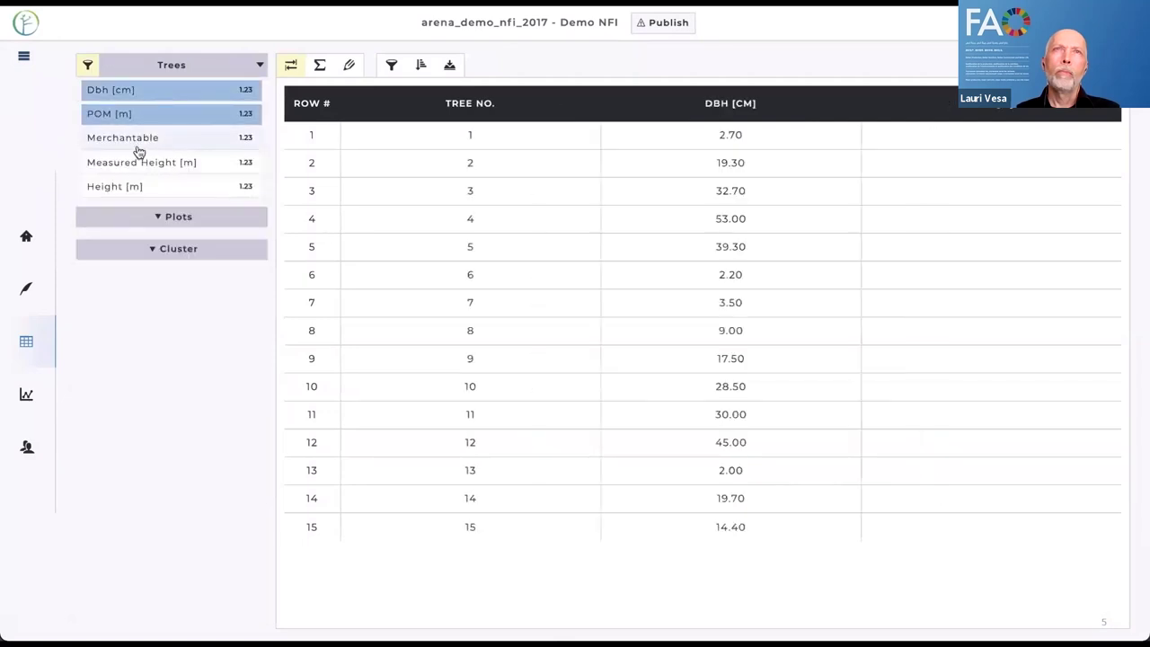
pyautogui.click(140, 151)
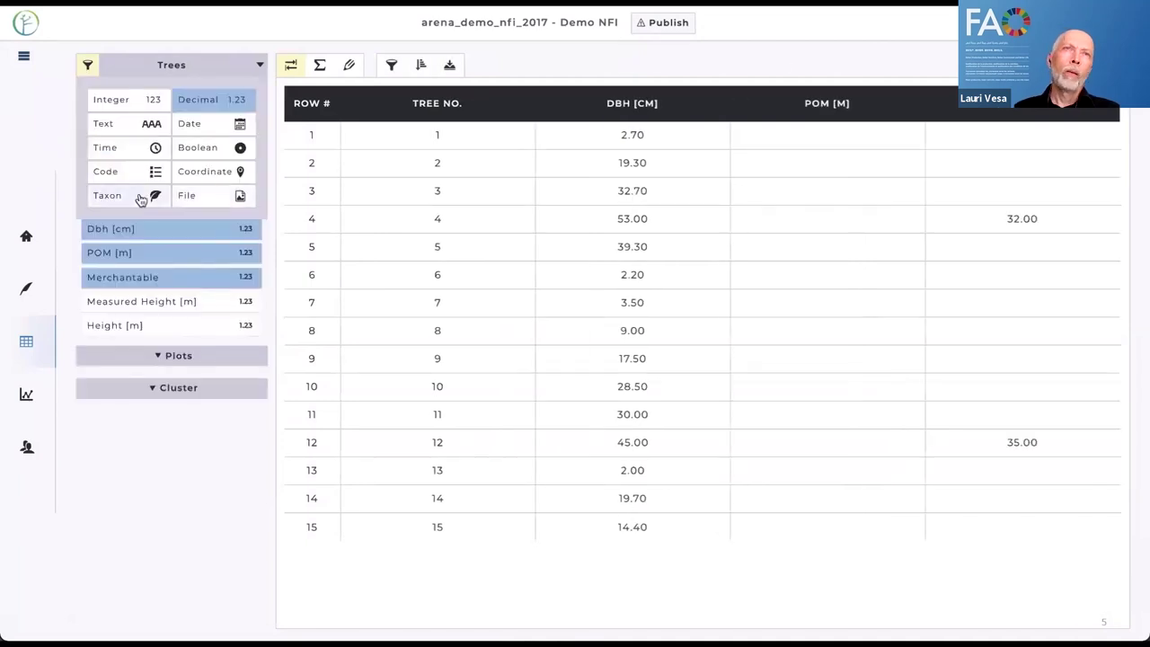
# Include Taxon attributes in the attribute filter, add the Species column and browse the tree rows
pyautogui.click(87, 68)
pyautogui.click(123, 91)
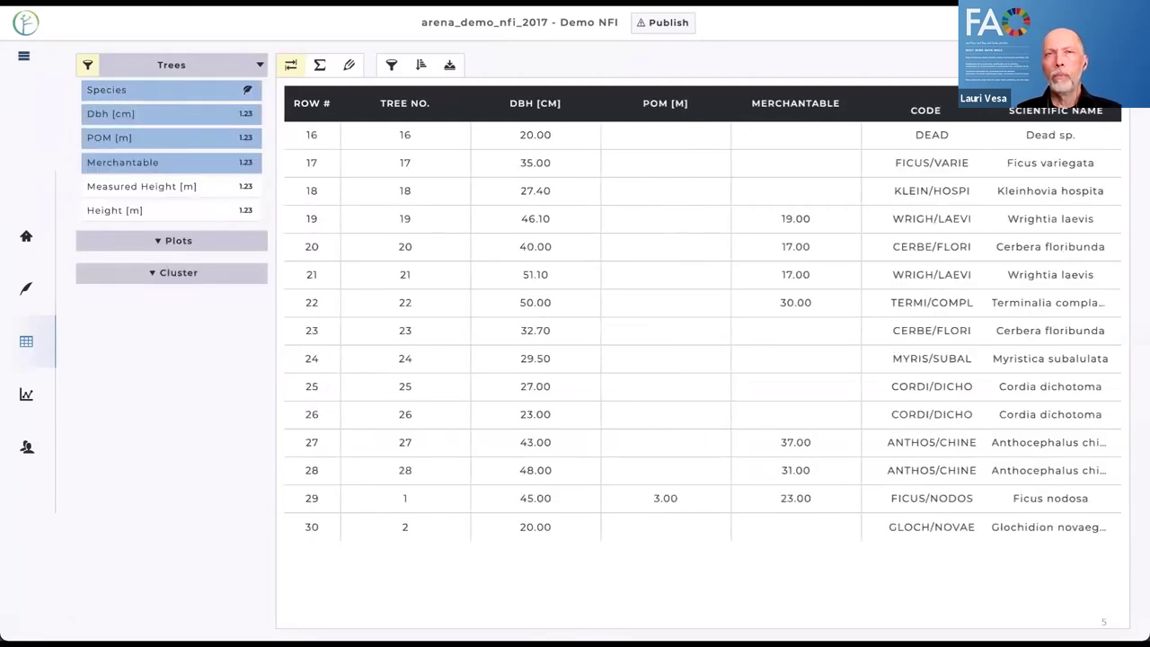
pyautogui.scroll(-5, 701, 333)
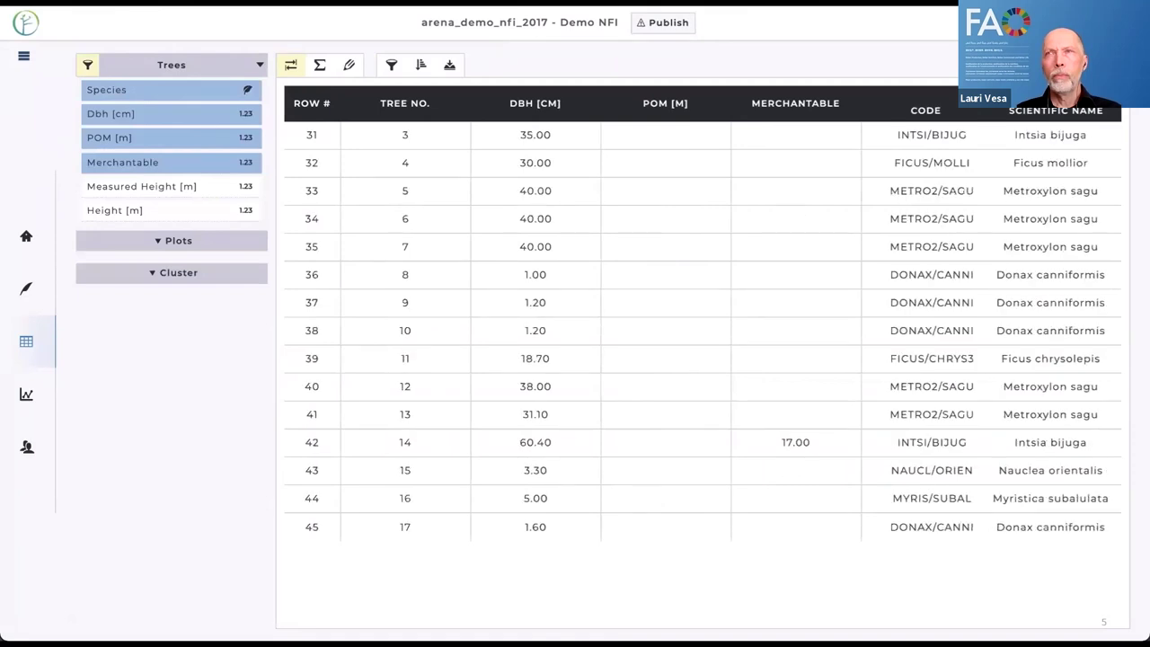
pyautogui.scroll(5, 491, 169)
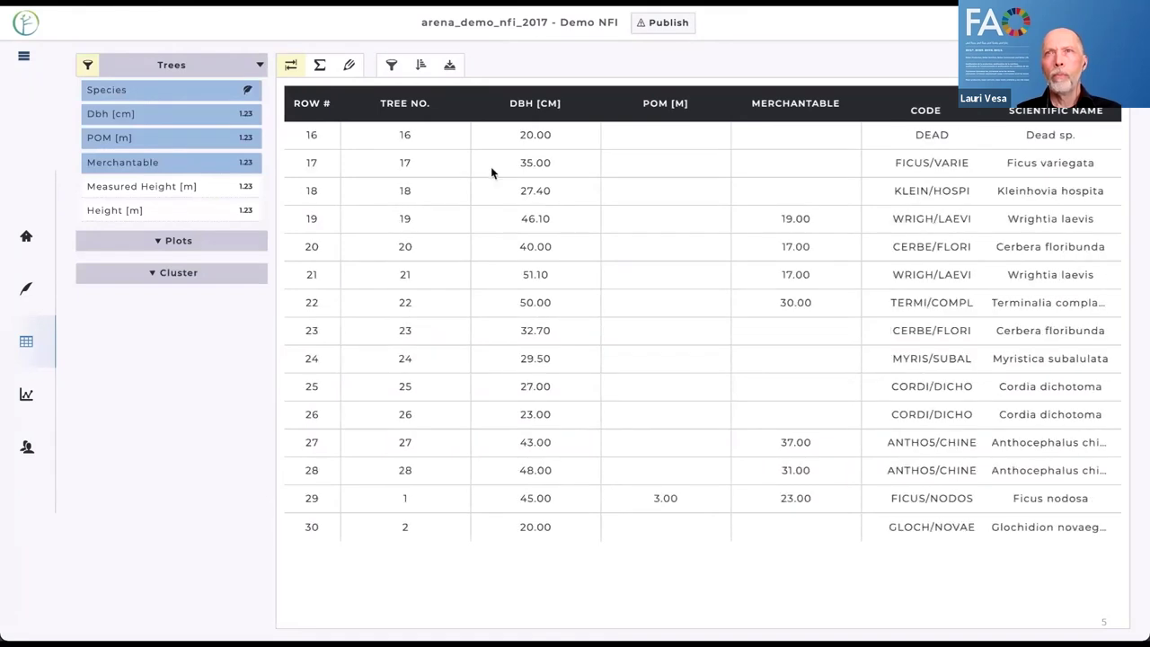
# Filter the tree rows to those with Dbh [cm] >= 30
pyautogui.click(391, 65)
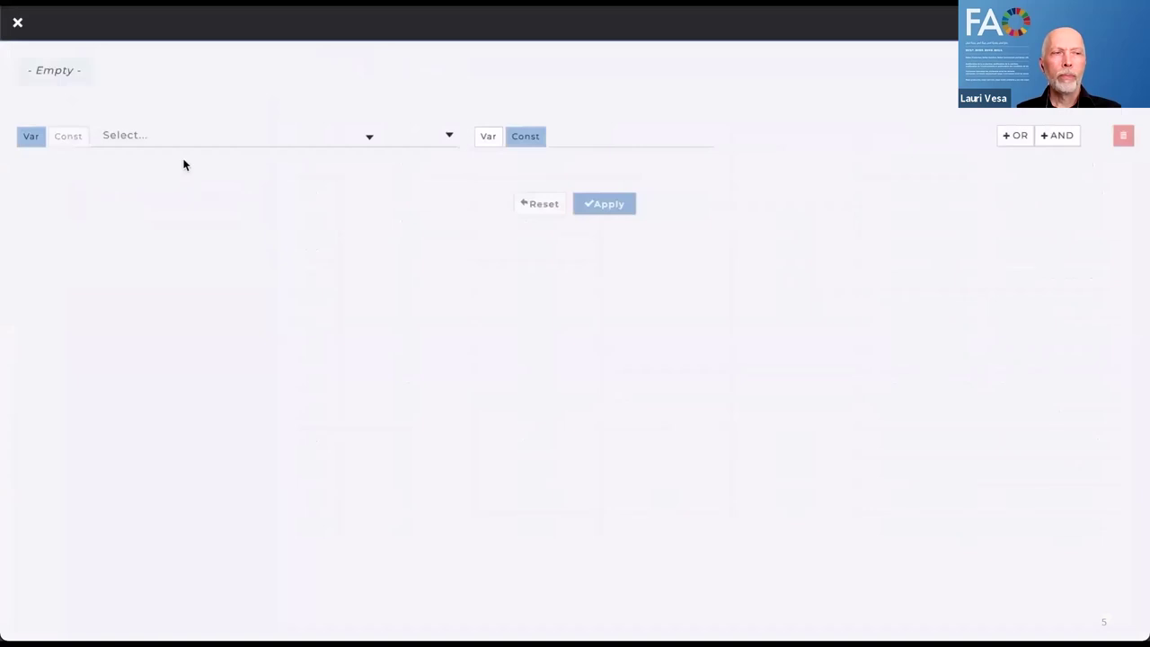
pyautogui.click(152, 137)
pyautogui.write('db')
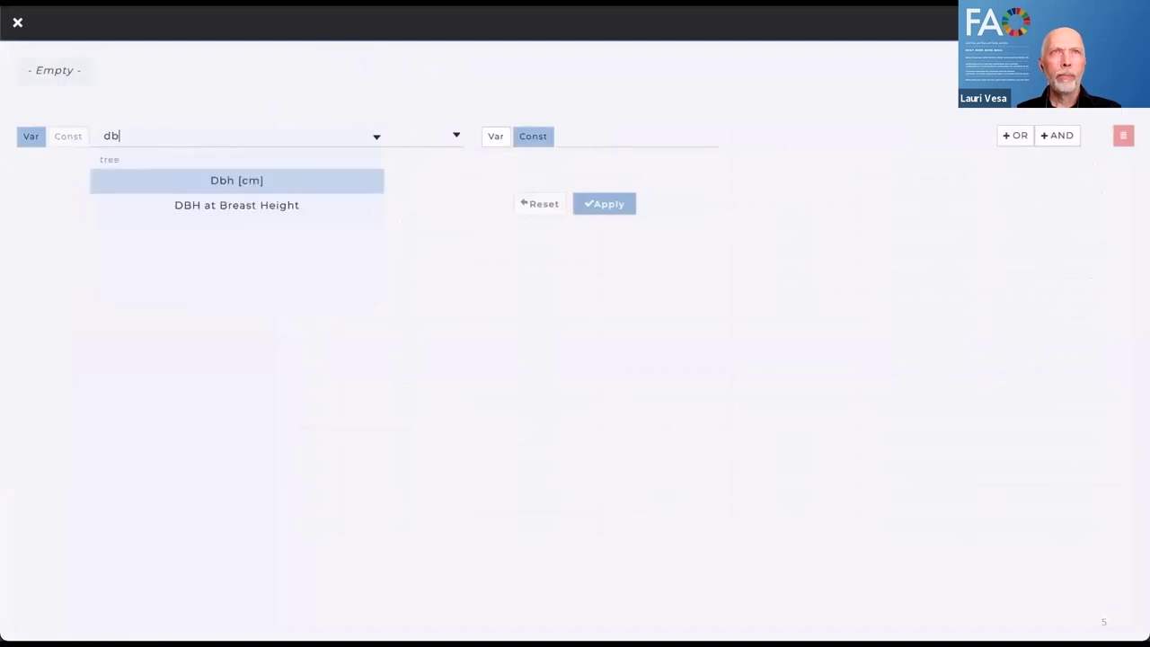
pyautogui.click(205, 178)
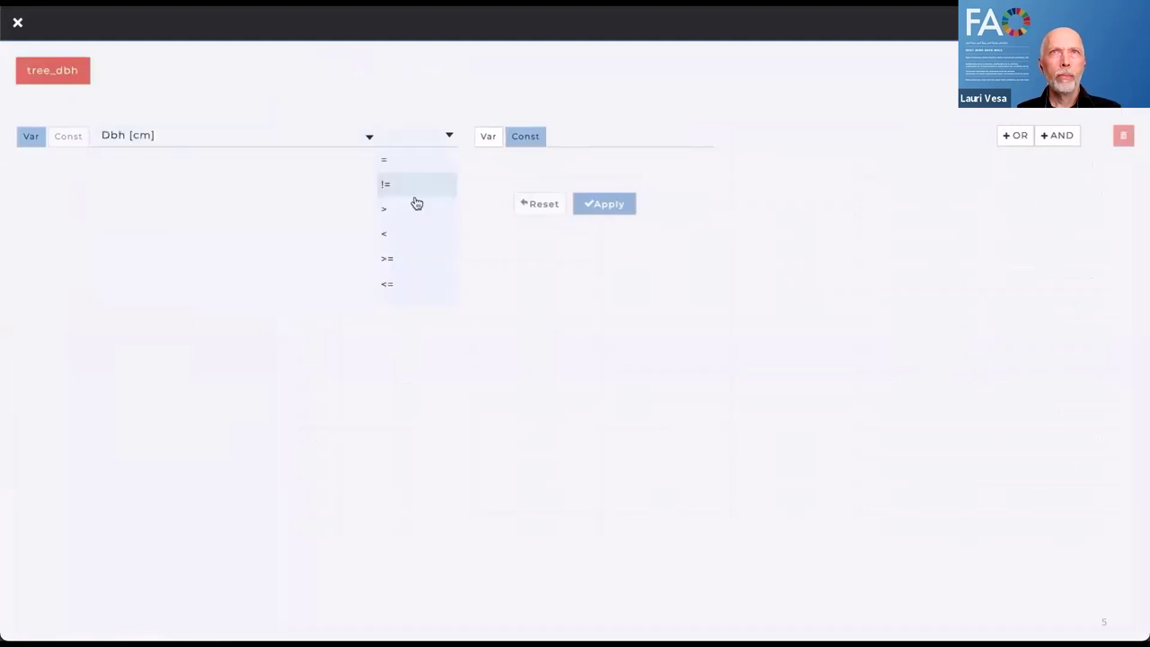
pyautogui.click(406, 257)
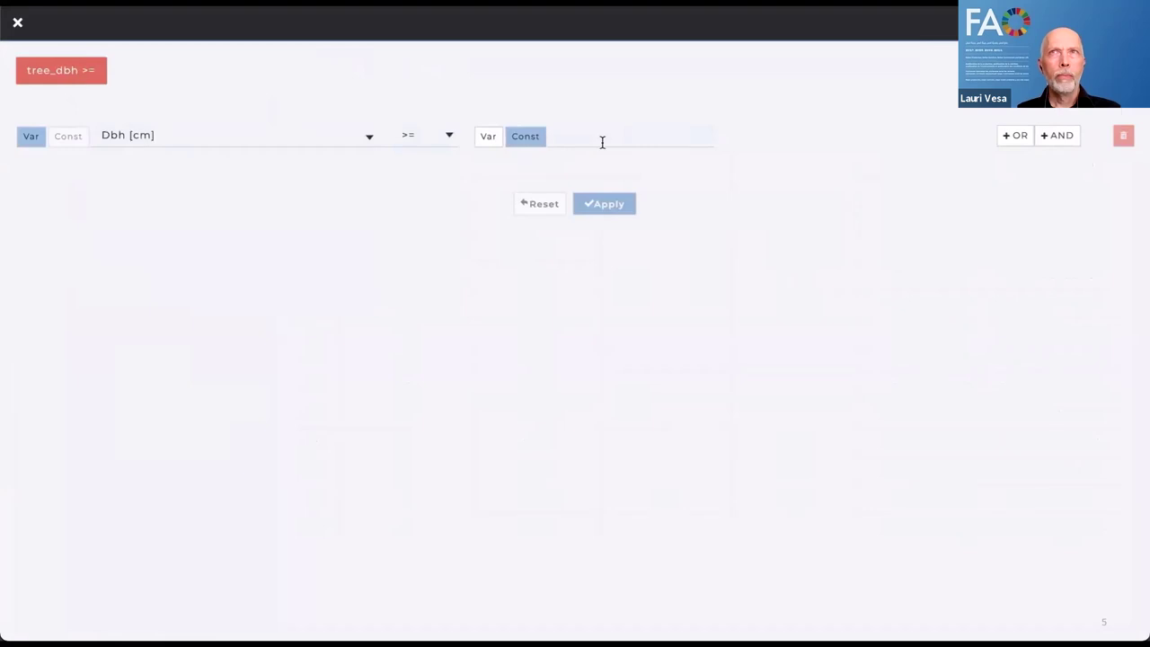
pyautogui.write('30')
pyautogui.click(600, 205)
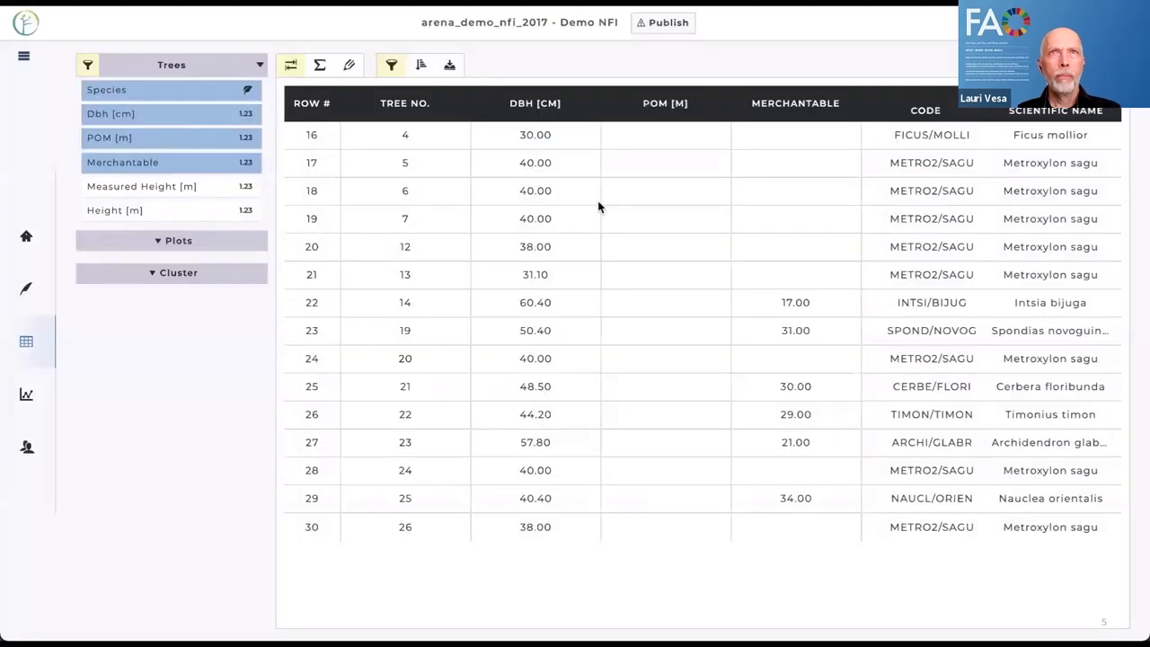
# Sort the filtered tree rows by Dbh [cm] in ascending order and browse the sorted table
pyautogui.click(421, 65)
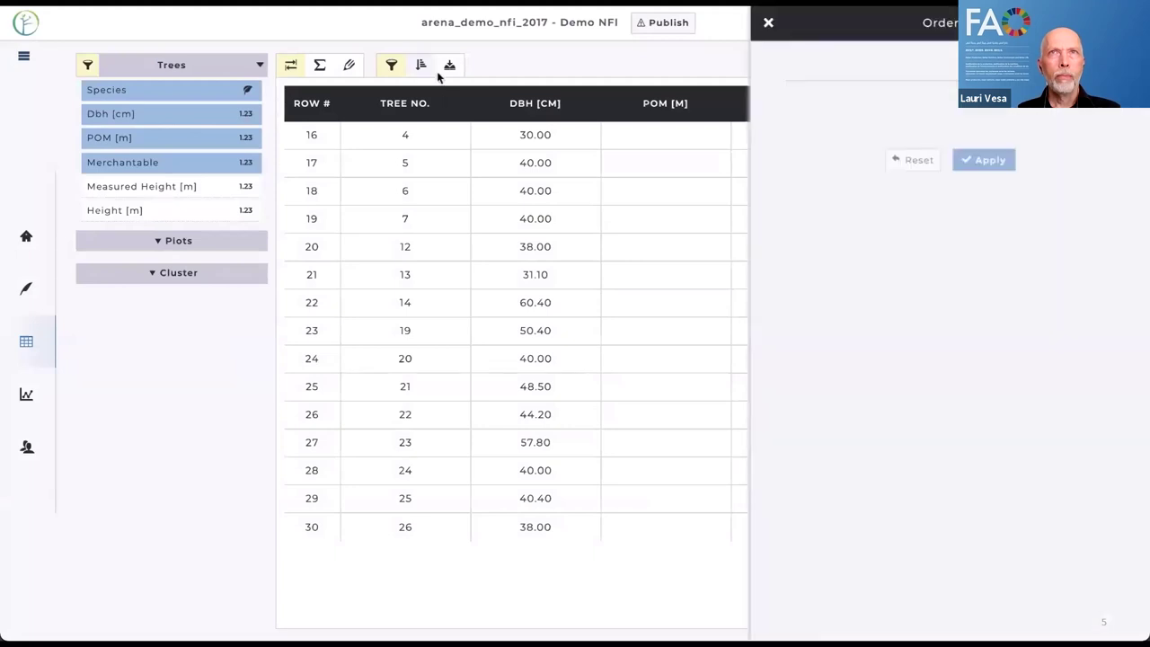
pyautogui.click(829, 59)
pyautogui.click(831, 95)
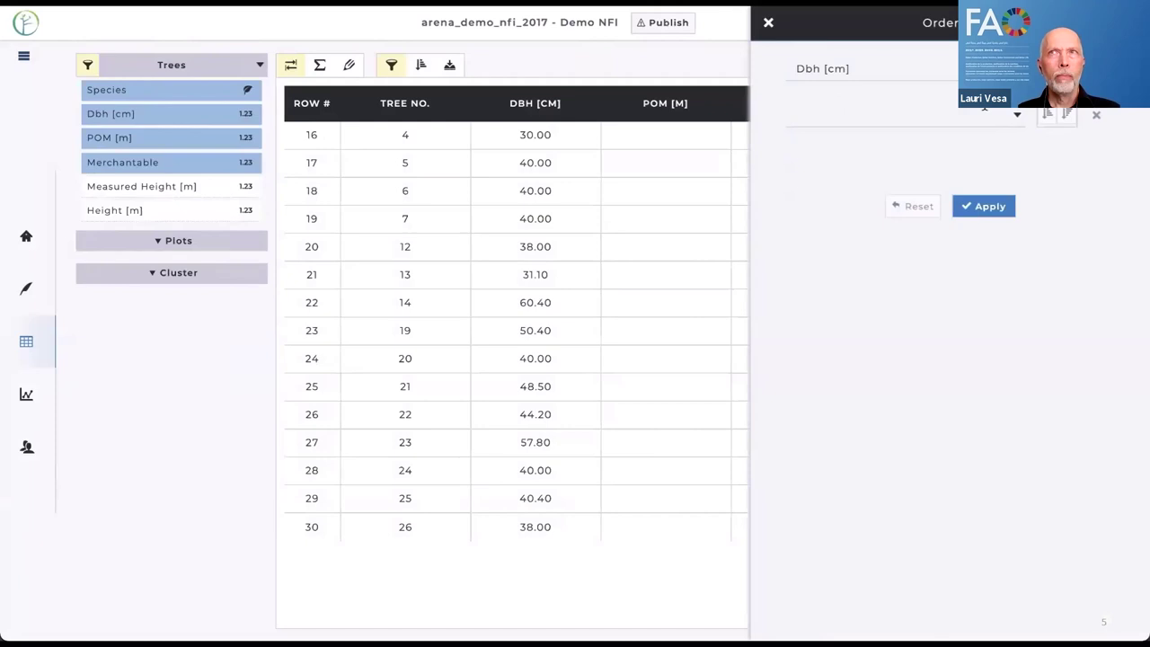
pyautogui.click(980, 209)
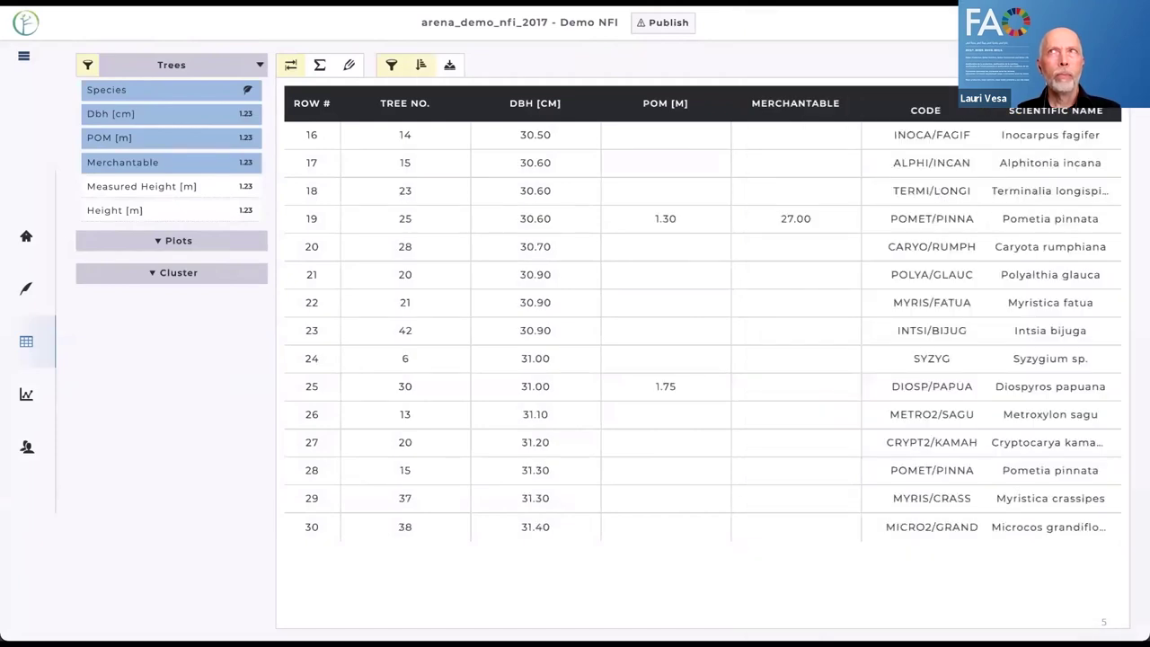
pyautogui.scroll(-5, 701, 333)
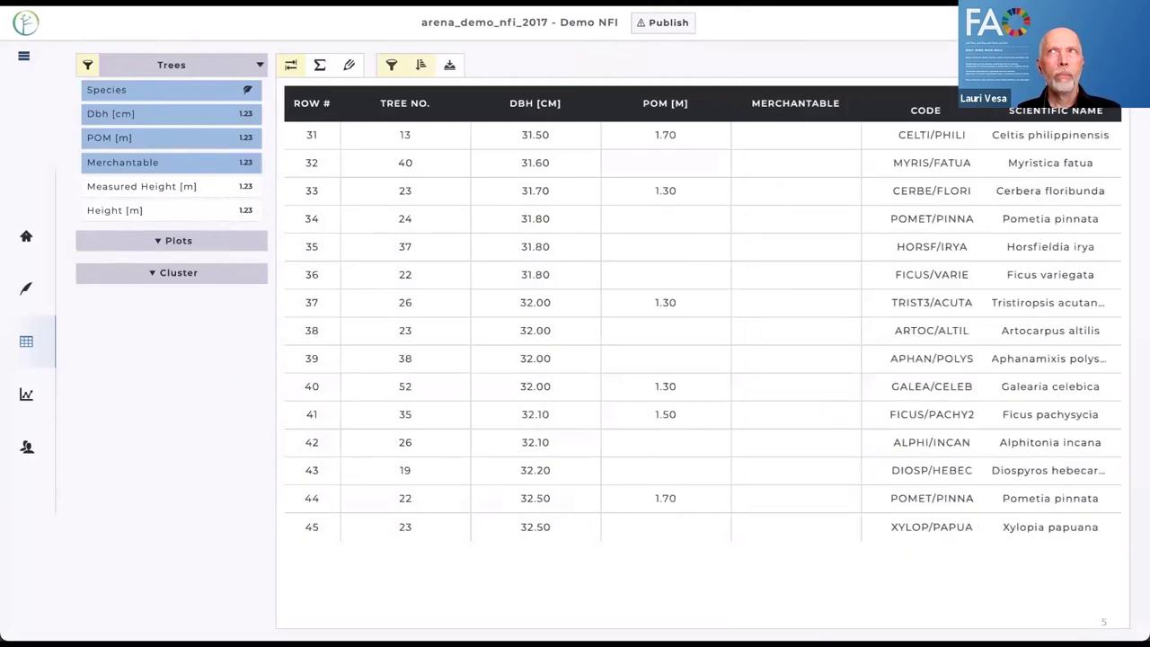
# Remove the Dbh [cm] filter from the Trees query and browse the sorted rows
pyautogui.click(393, 65)
pyautogui.click(541, 204)
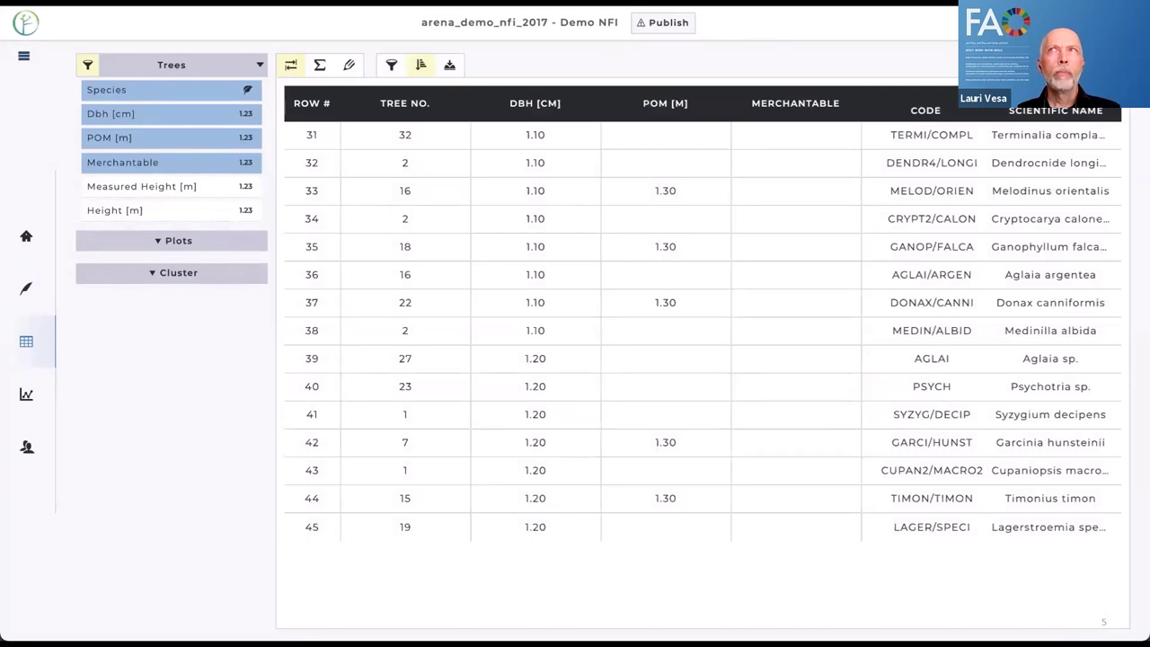
pyautogui.scroll(-5, 565, 240)
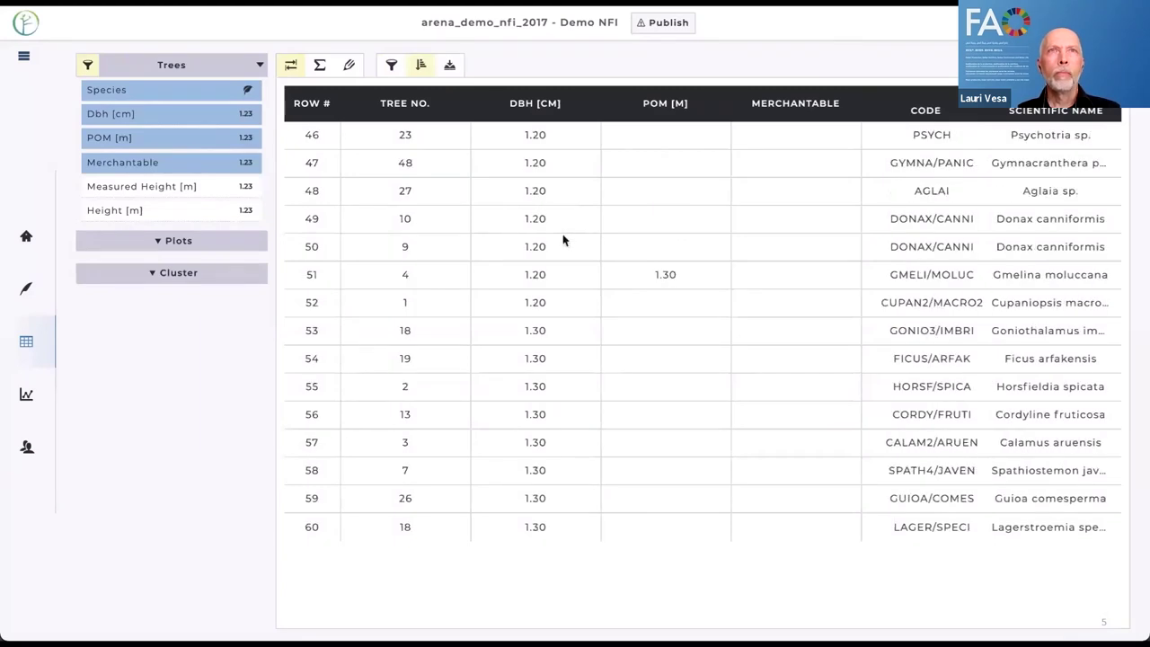
# View the survey's CSV export page and open the validation report
pyautogui.moveTo(26, 341)
pyautogui.click(82, 399)
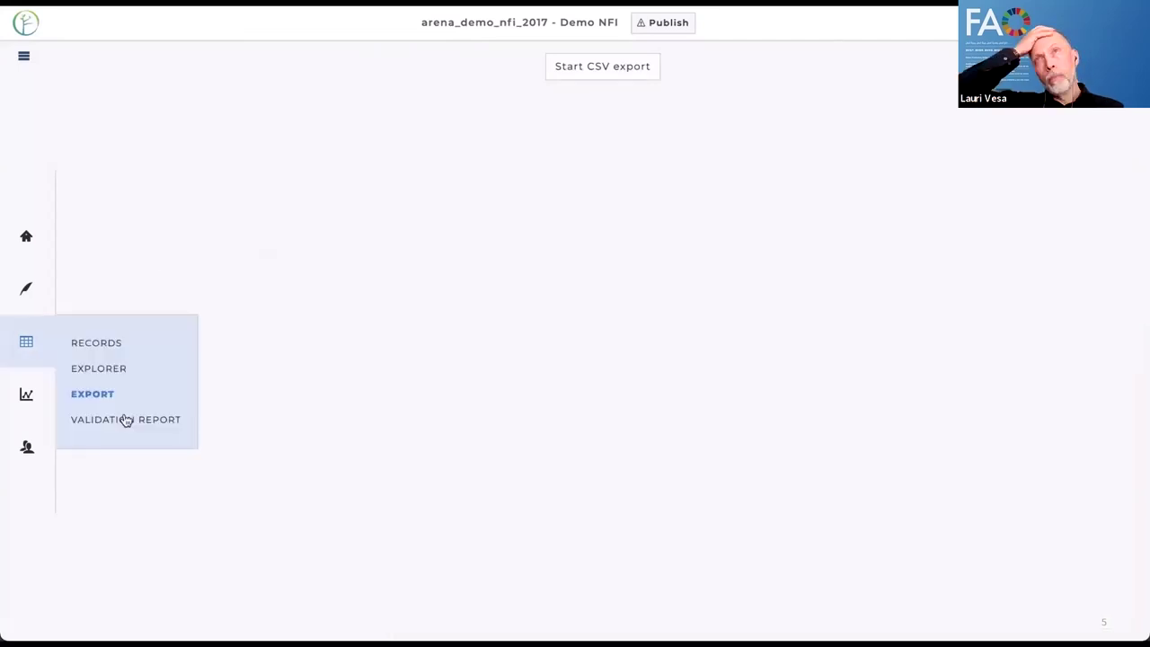
pyautogui.click(124, 420)
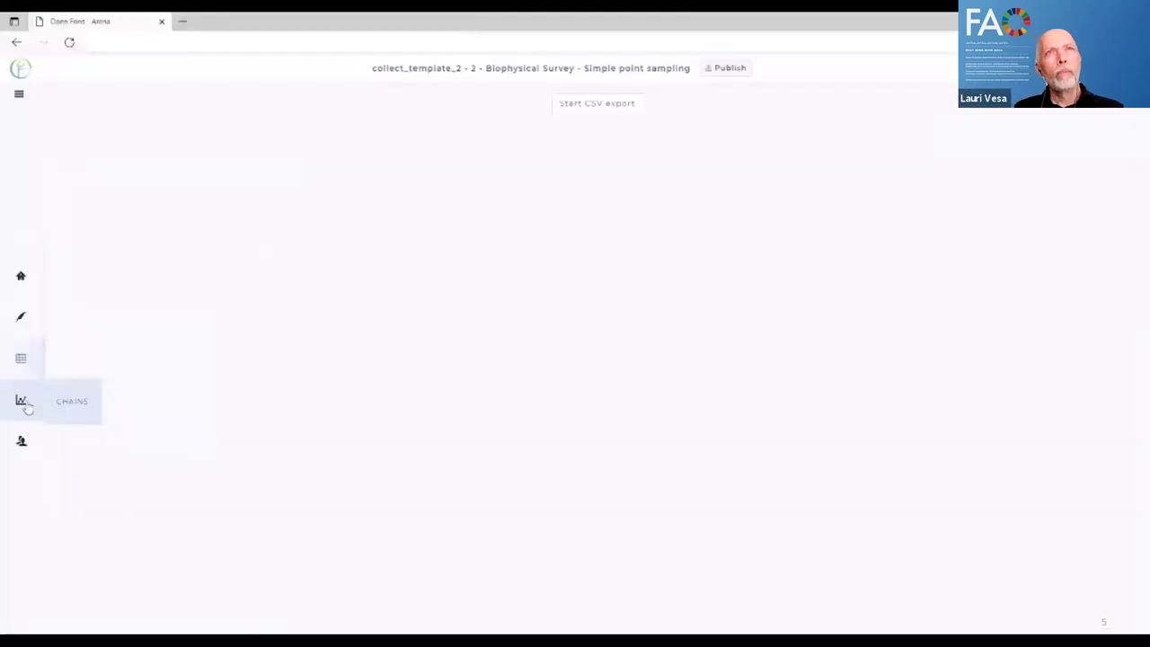
# Open Processing chain A in the Biophysical Survey and display the variables of the Tree entity under Plot
pyautogui.click(26, 406)
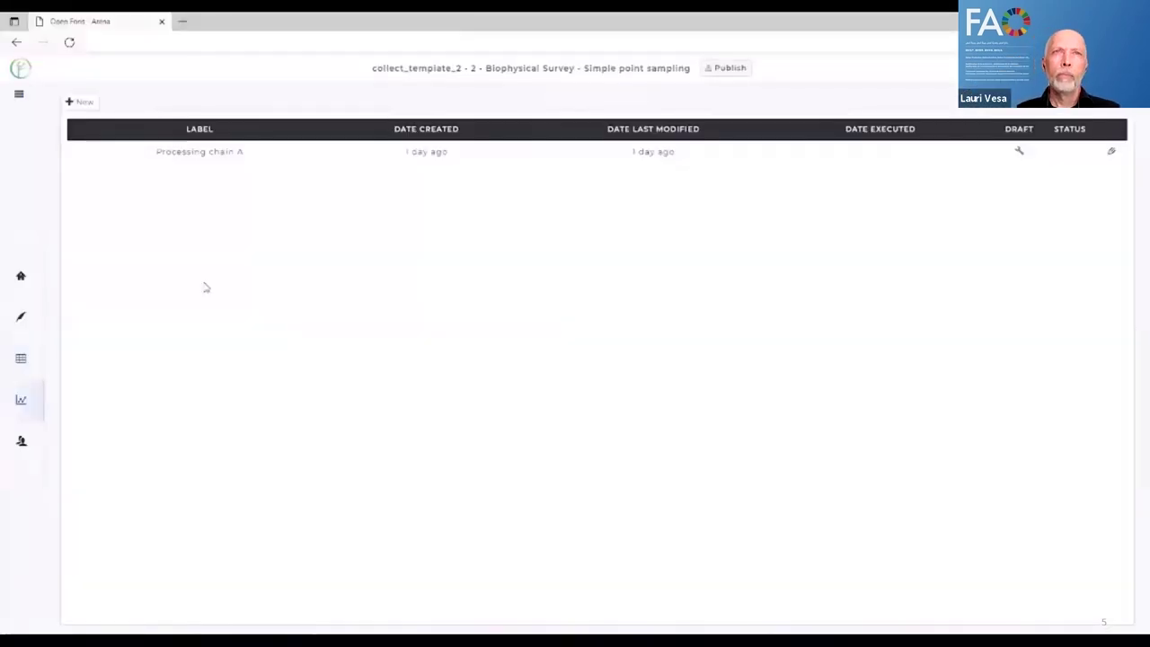
pyautogui.click(231, 157)
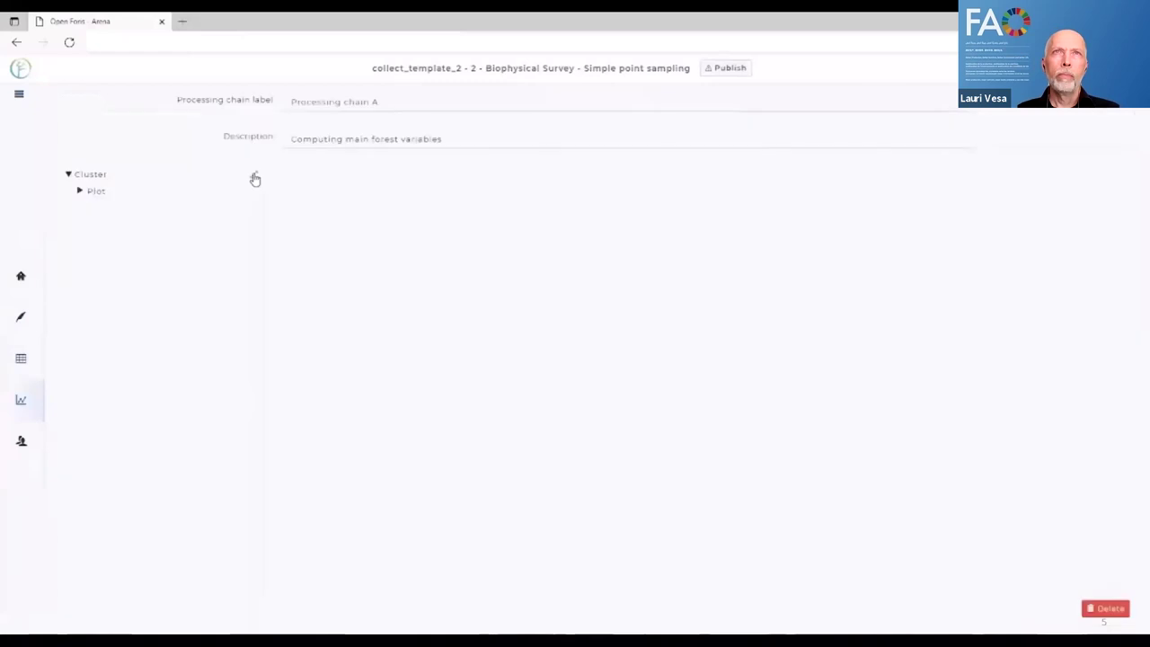
pyautogui.click(81, 190)
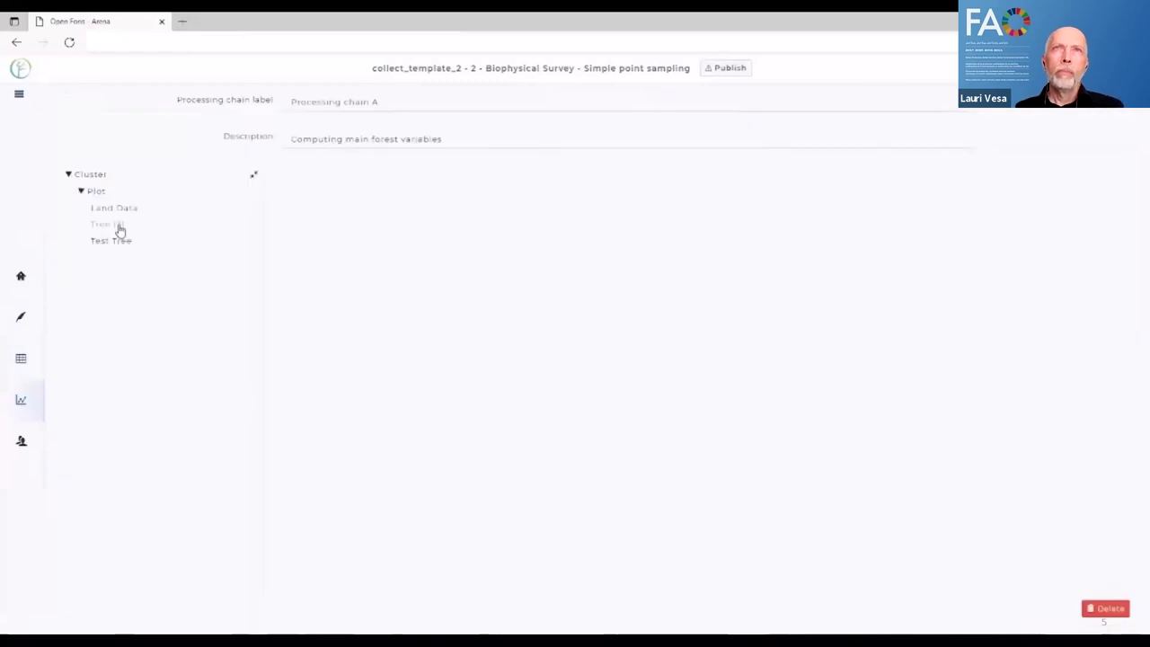
pyautogui.click(117, 227)
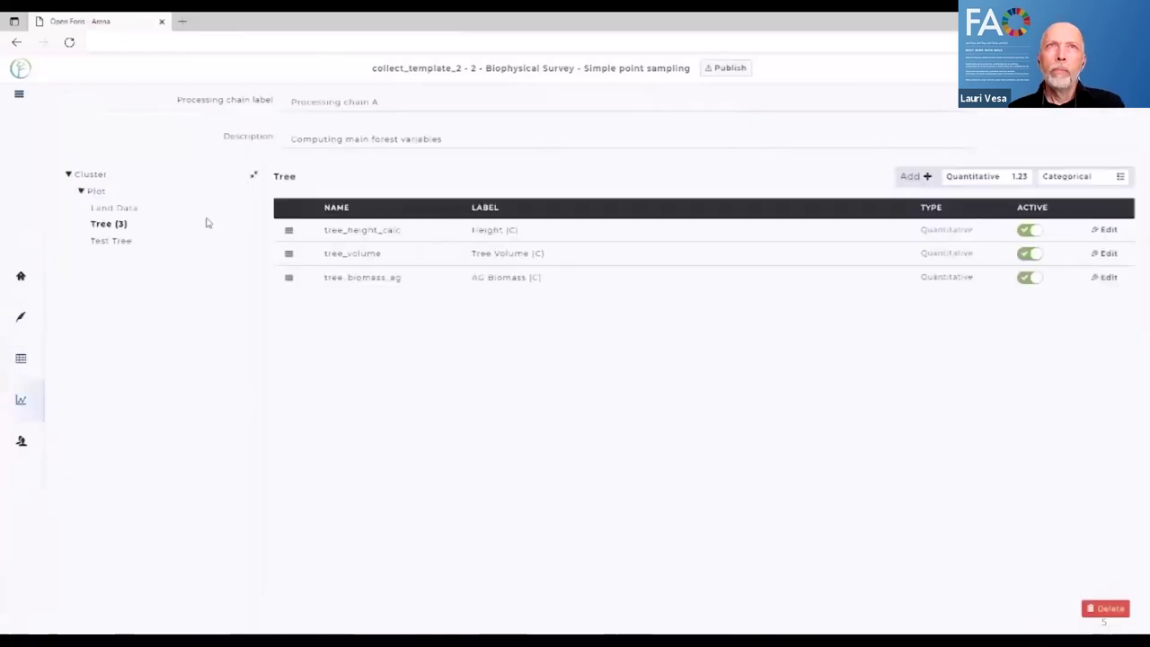
# Add a quantitative variable named tree_biomass_bg to the Tree entity
pyautogui.click(973, 180)
pyautogui.click(384, 103)
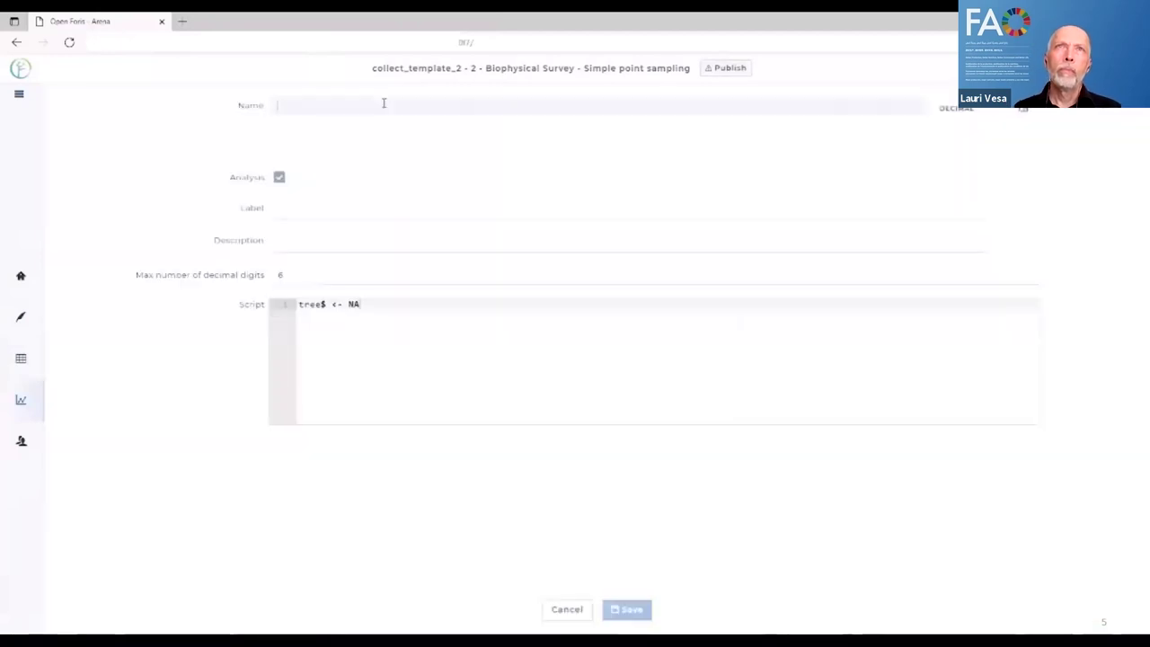
pyautogui.write('tree_')
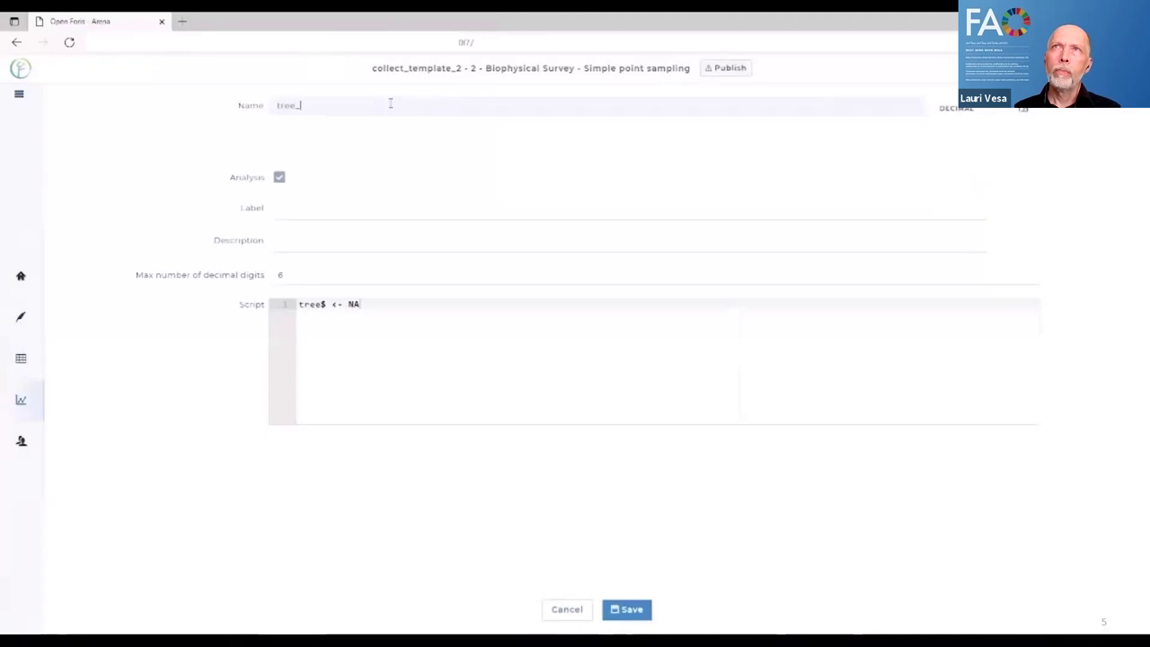
pyautogui.write('biomass_')
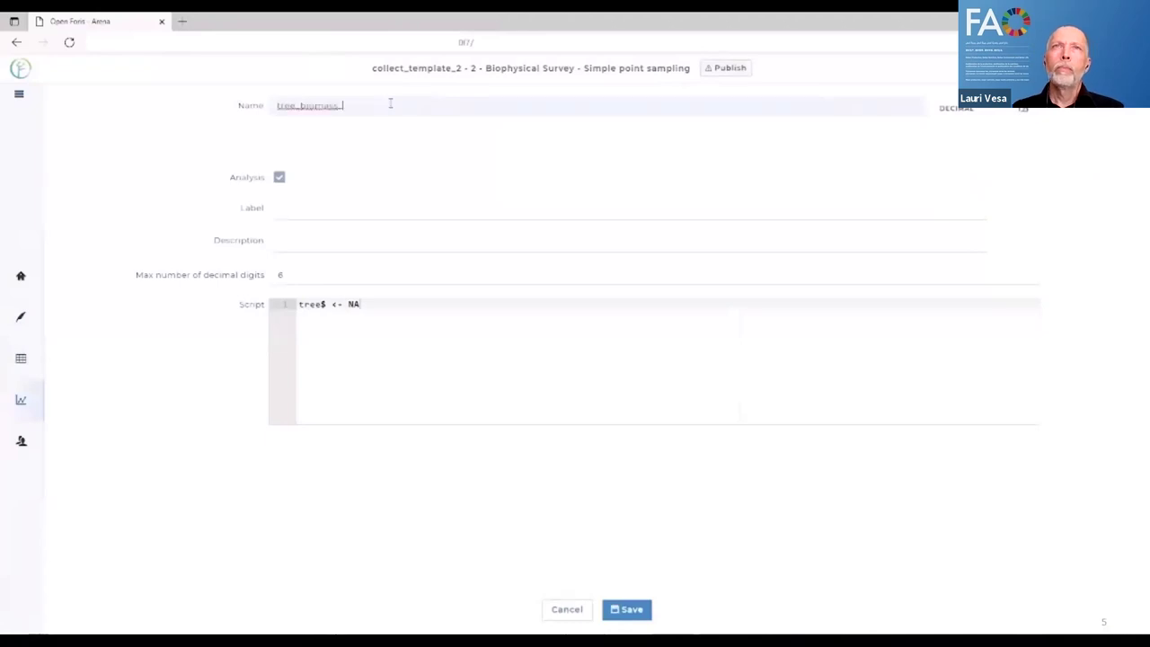
pyautogui.write('bg')
# Label the variable Below-ground biomass, allow 3 decimal digits, script it as tree$tree_biomass_bg <- tree$tree_biomass_ag * 0.49, save and return to the chain
pyautogui.click(329, 207)
pyautogui.write('Bel')
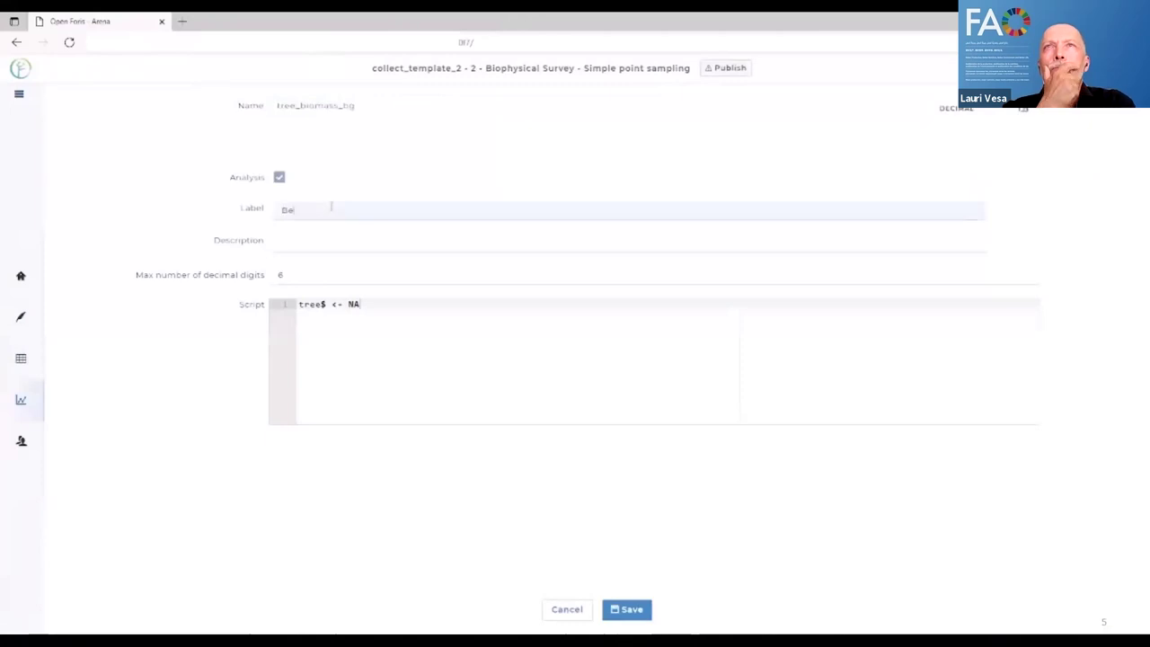
pyautogui.write('ow-ground b')
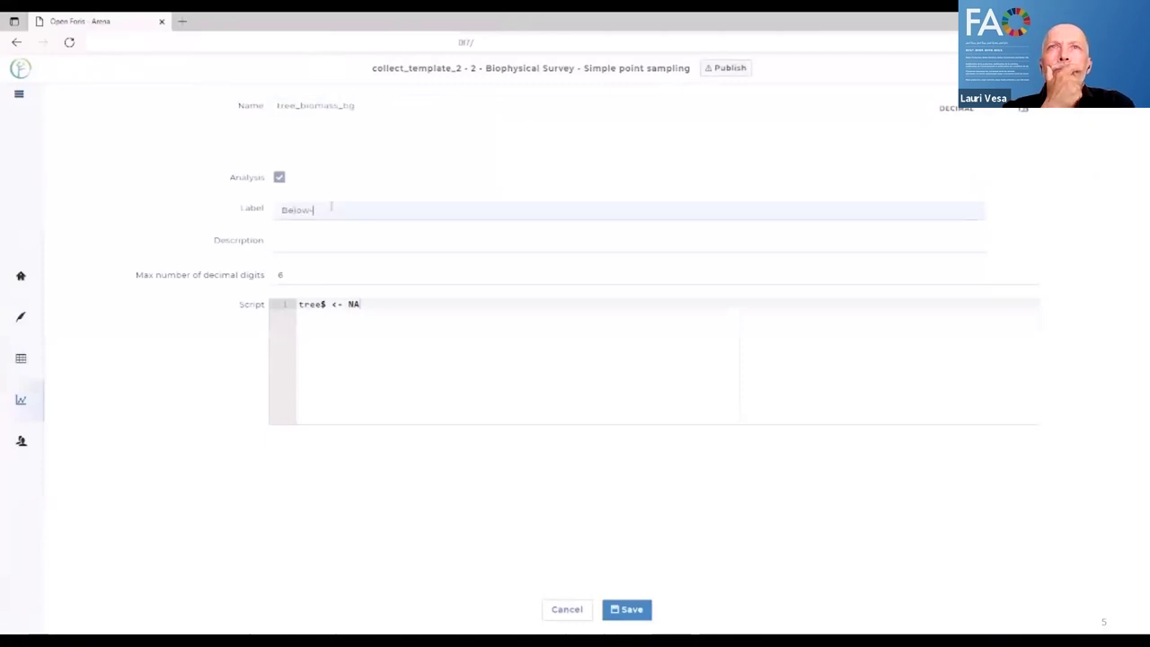
pyautogui.write('iomass')
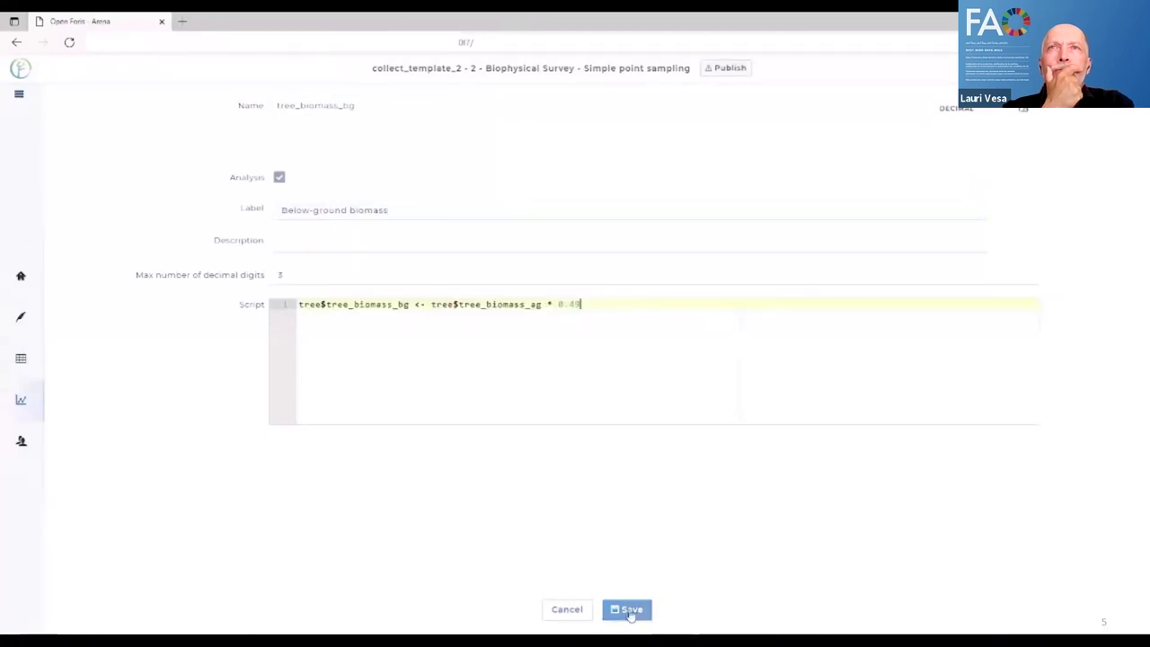
pyautogui.click(629, 610)
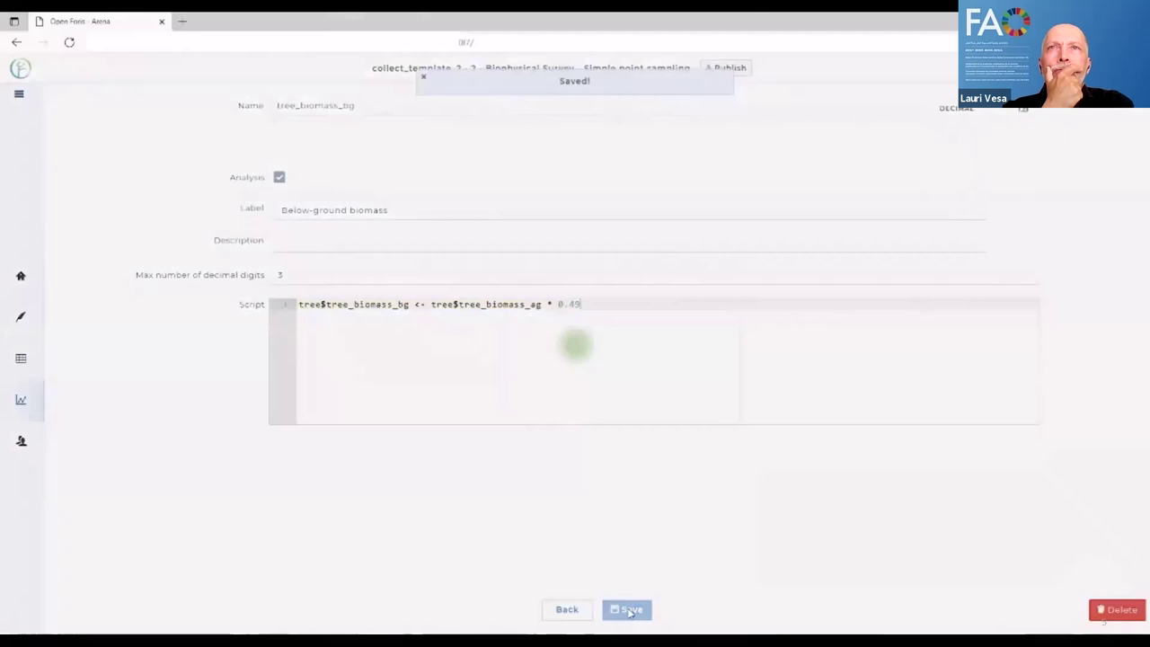
pyautogui.click(582, 610)
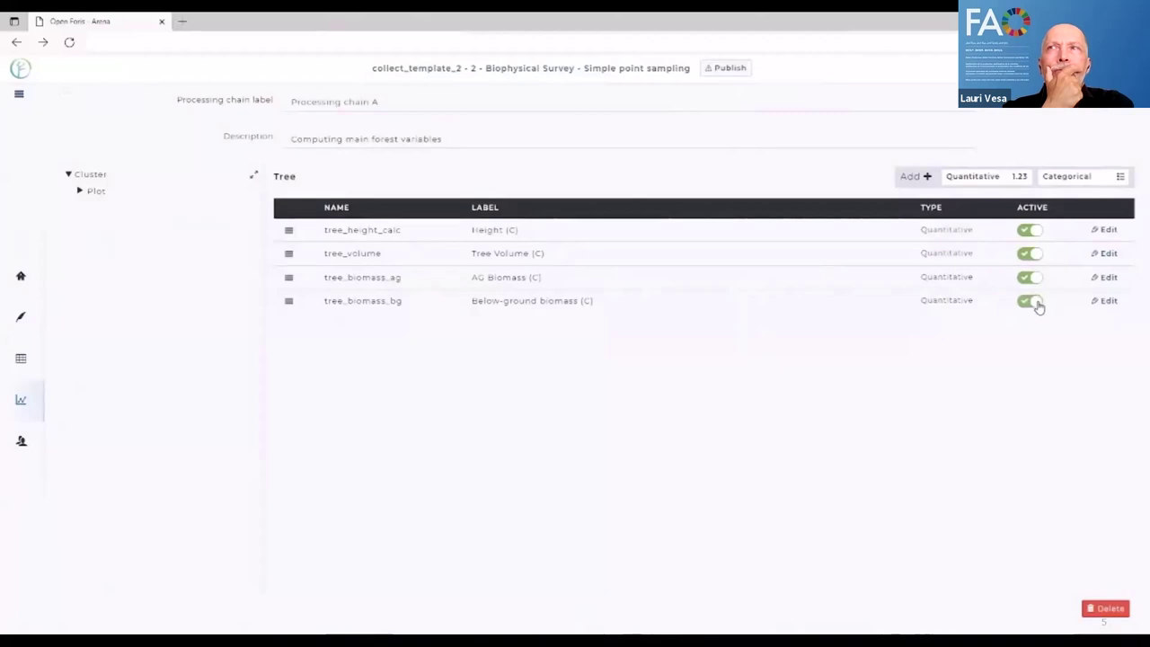
# Publish the survey, then copy the processing chain's import code and launch RStudio Server
pyautogui.click(728, 69)
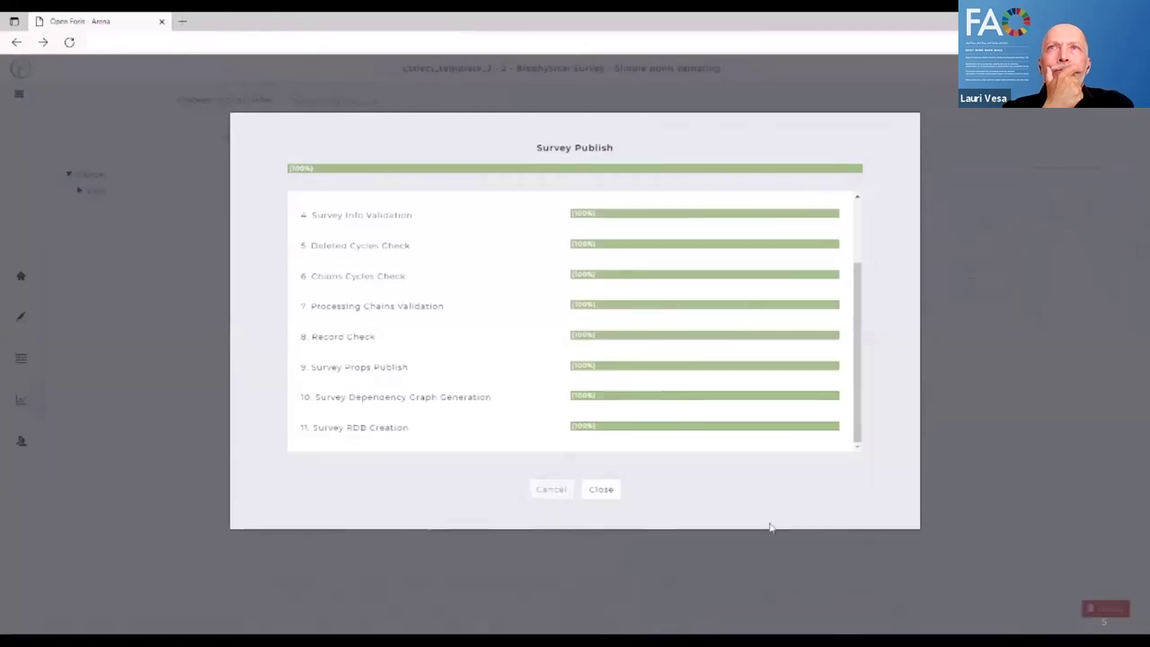
pyautogui.click(1066, 139)
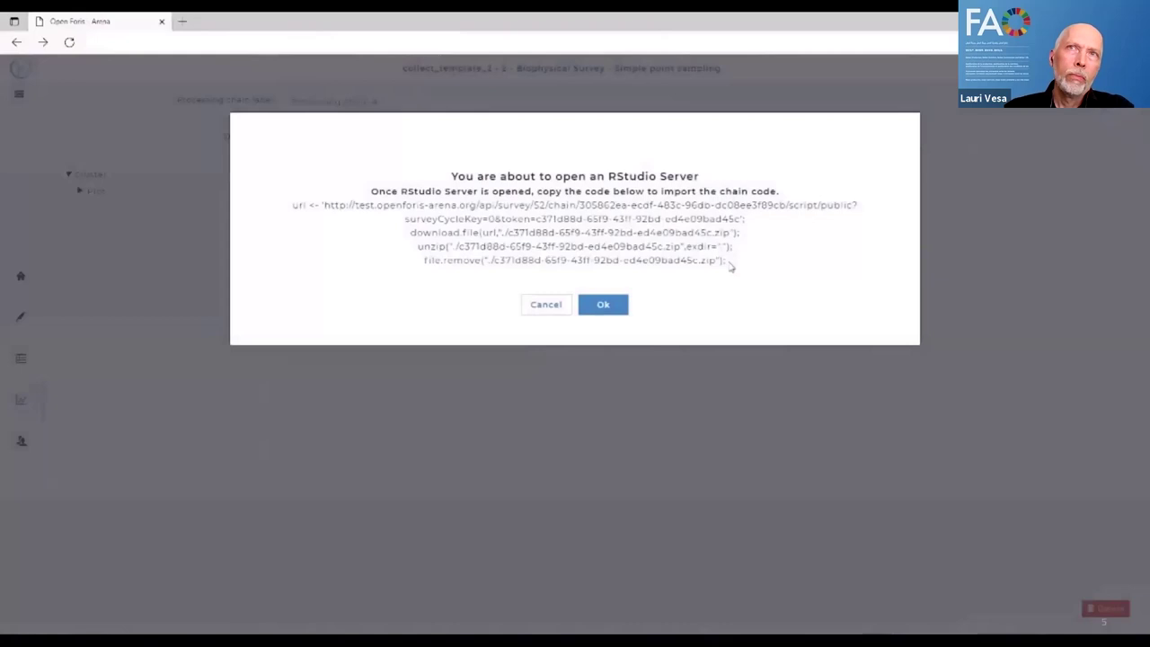
pyautogui.tripleClick(732, 263)
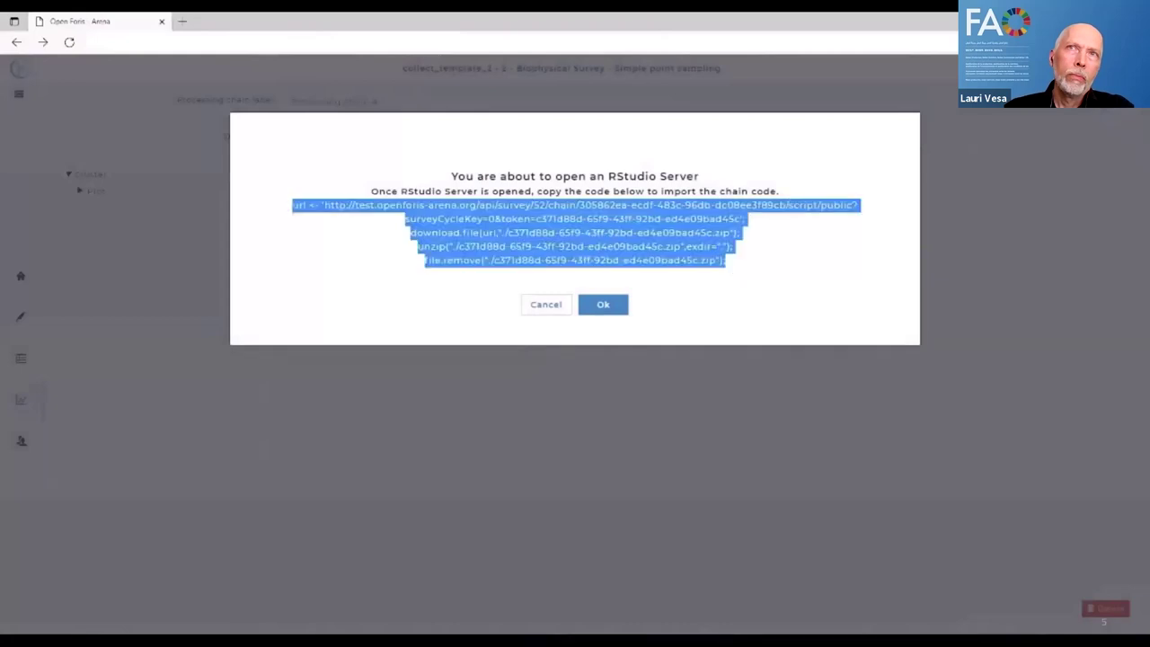
pyautogui.click(599, 306)
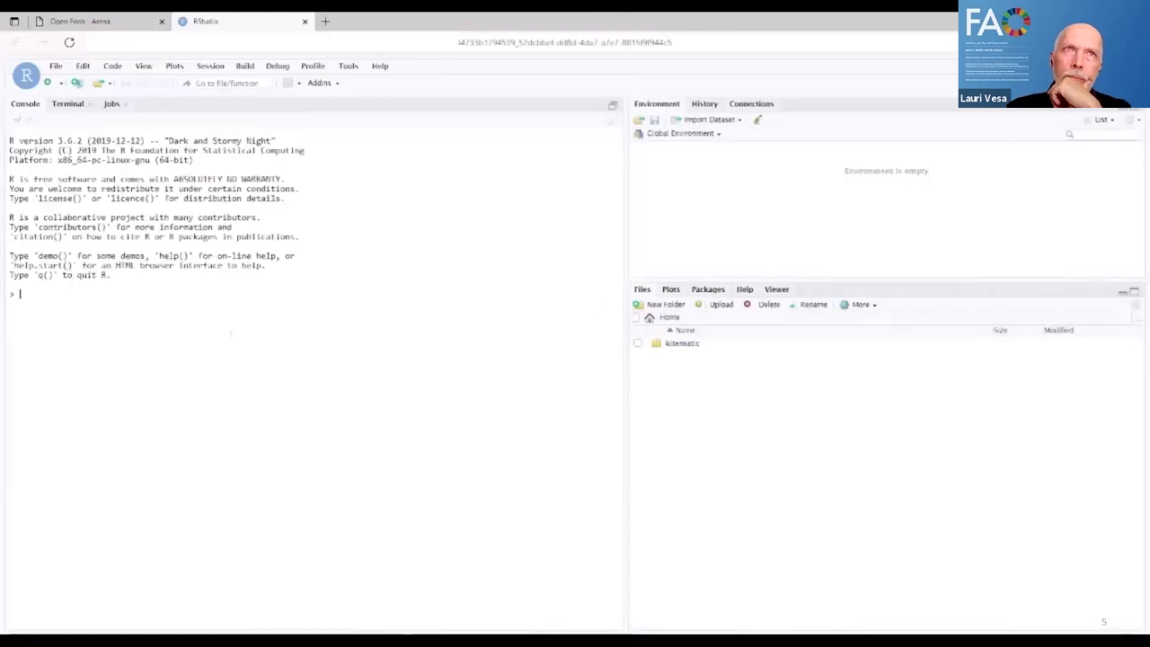
# Run the copied chain import code with its access token in the RStudio console and open arena.R
pyautogui.hotkey('ctrl', 'v')
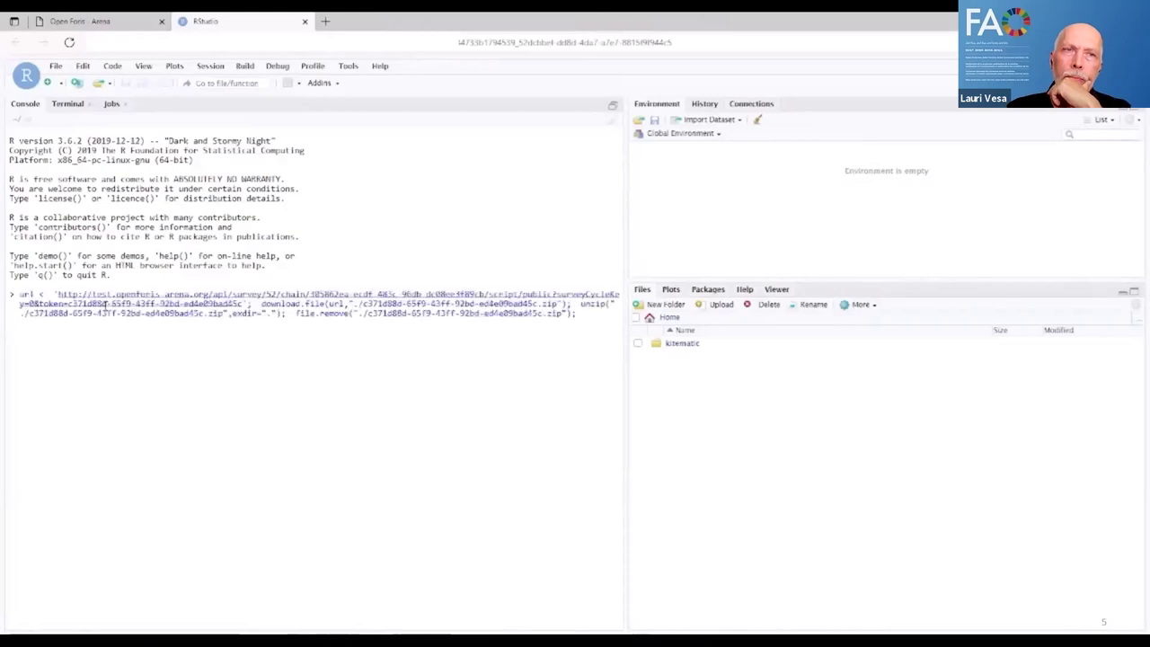
pyautogui.press('Return')
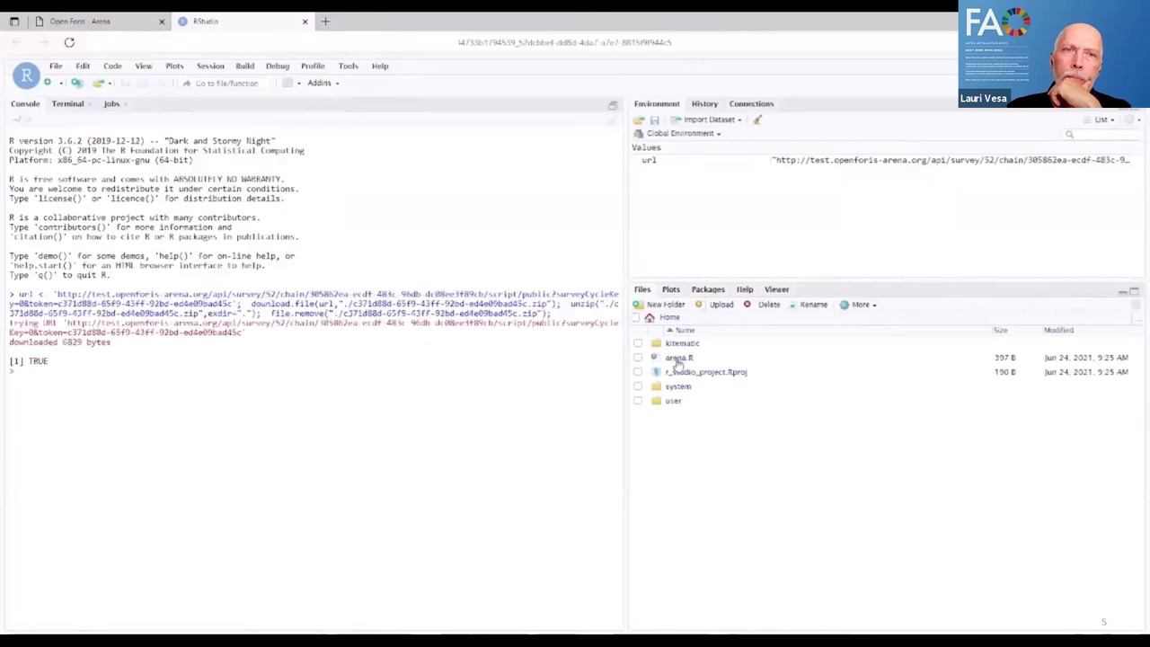
pyautogui.click(678, 357)
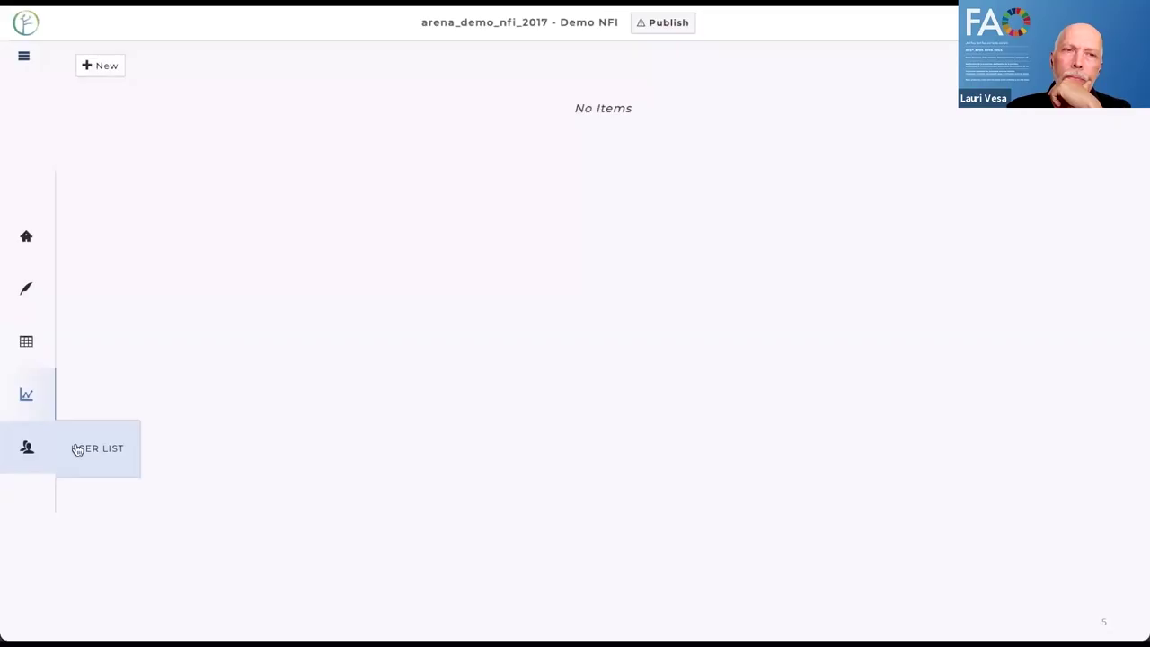
# Start a new user invitation from the Demo NFI user list and set its group to Data editors
pyautogui.click(78, 449)
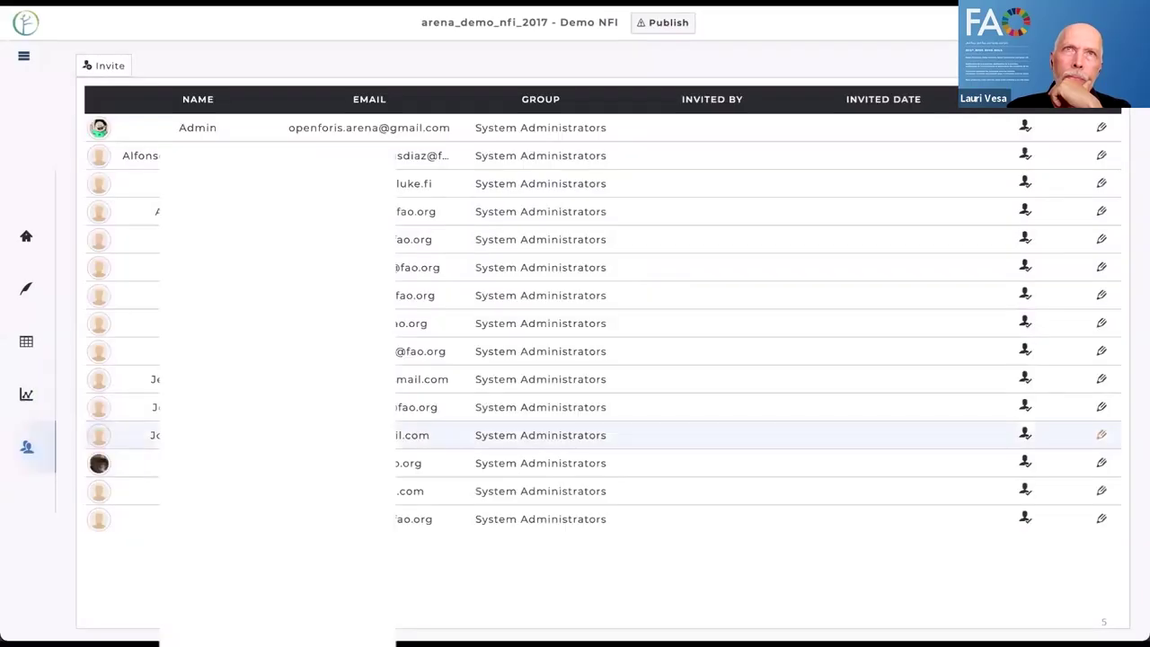
pyautogui.click(103, 65)
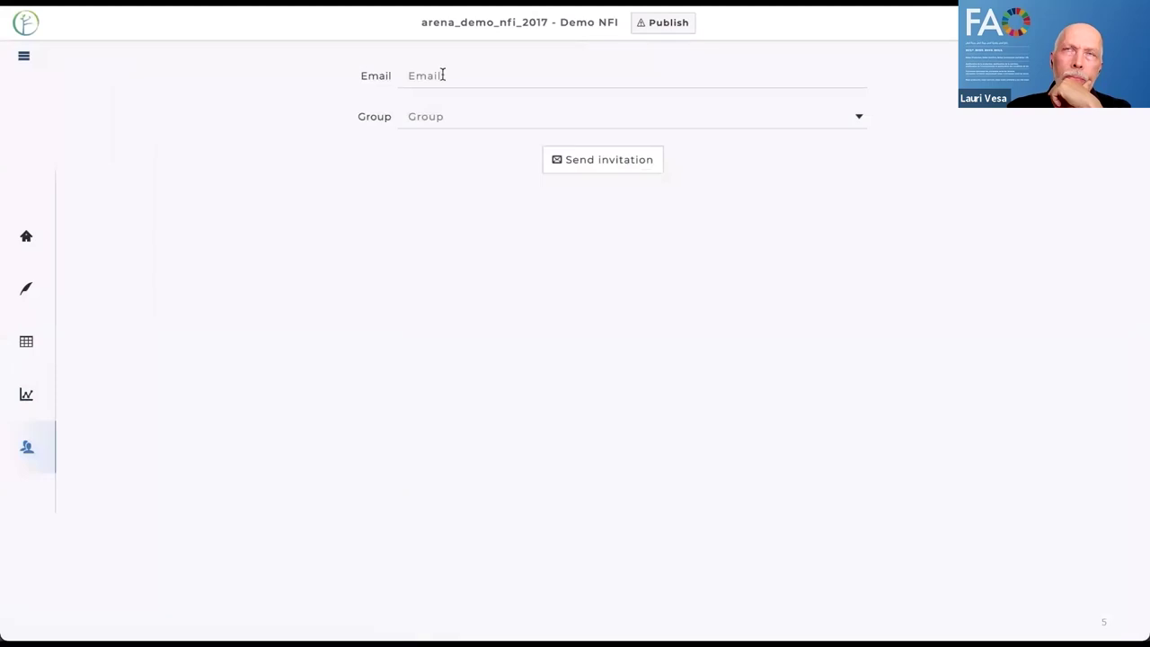
pyautogui.click(429, 120)
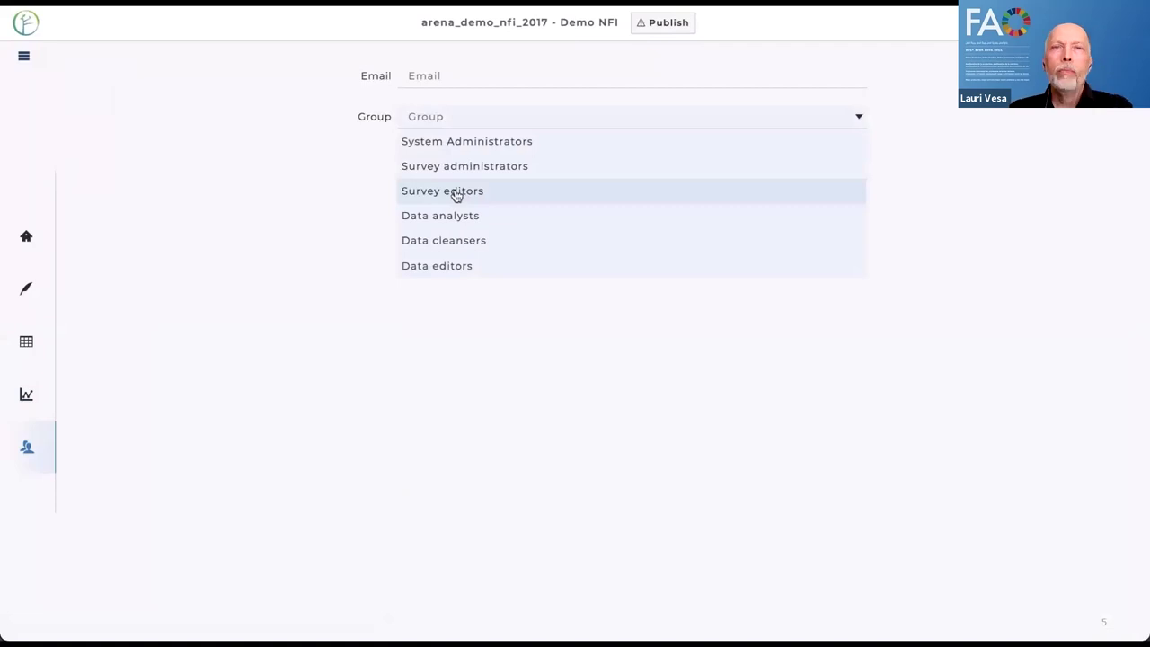
pyautogui.click(457, 265)
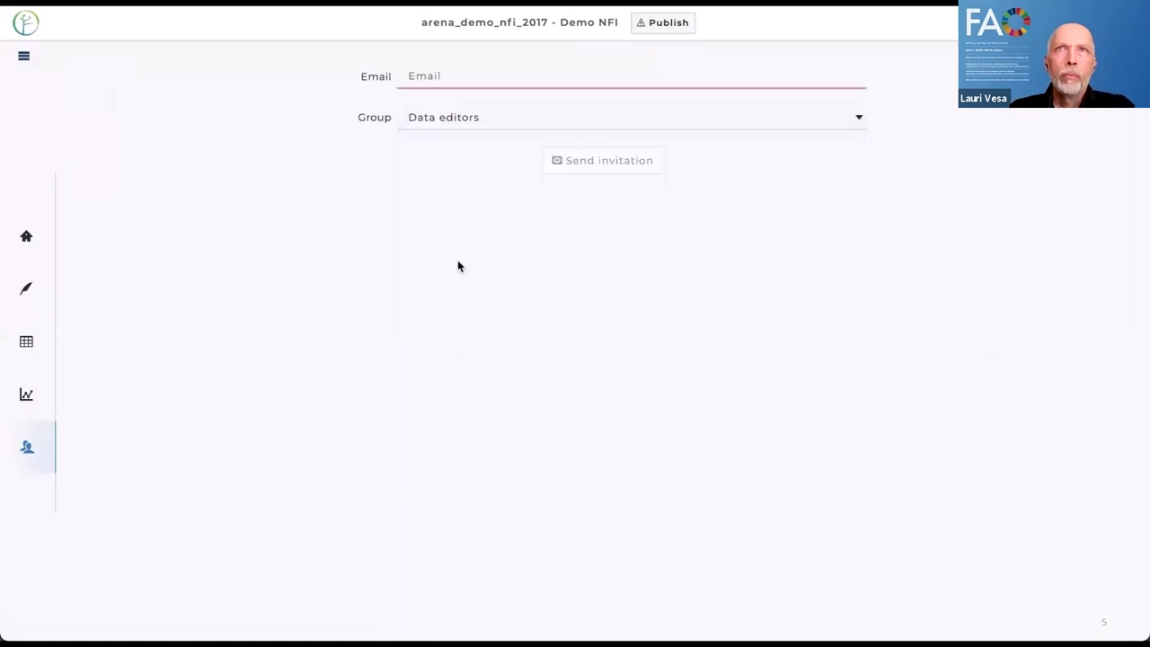